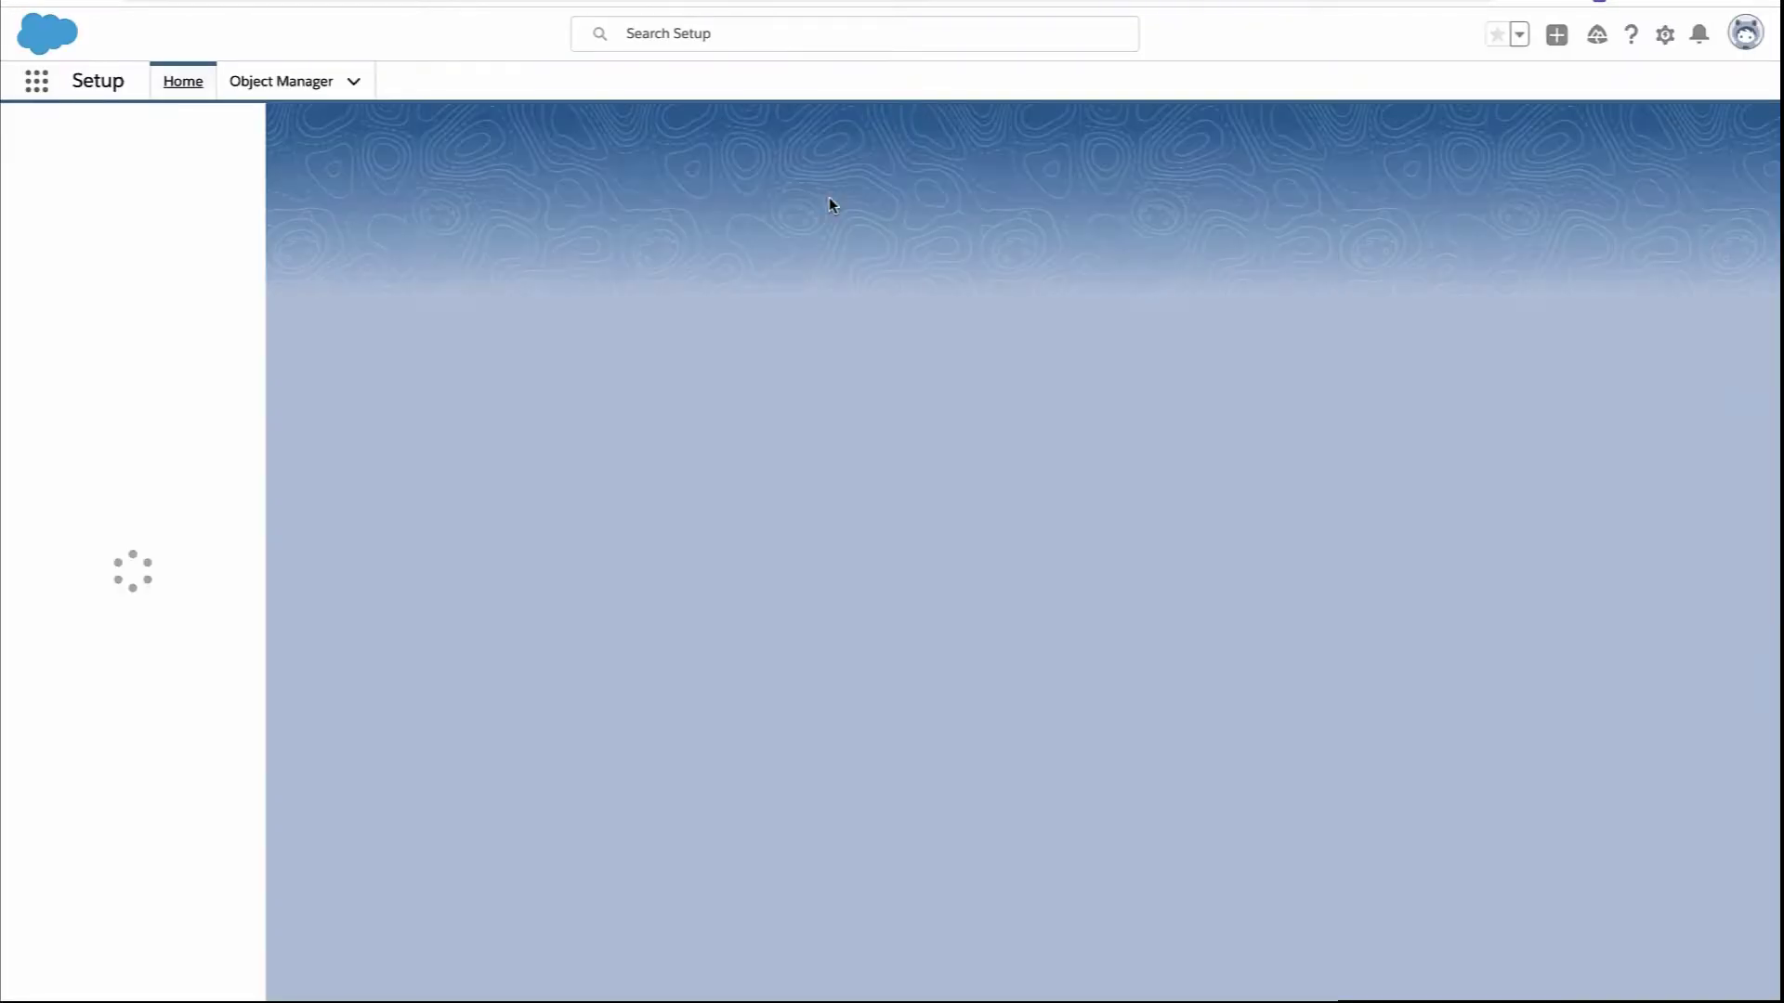
Search Setup for 'tea' and go to the Opportunity Team Settings page.
click(123, 127)
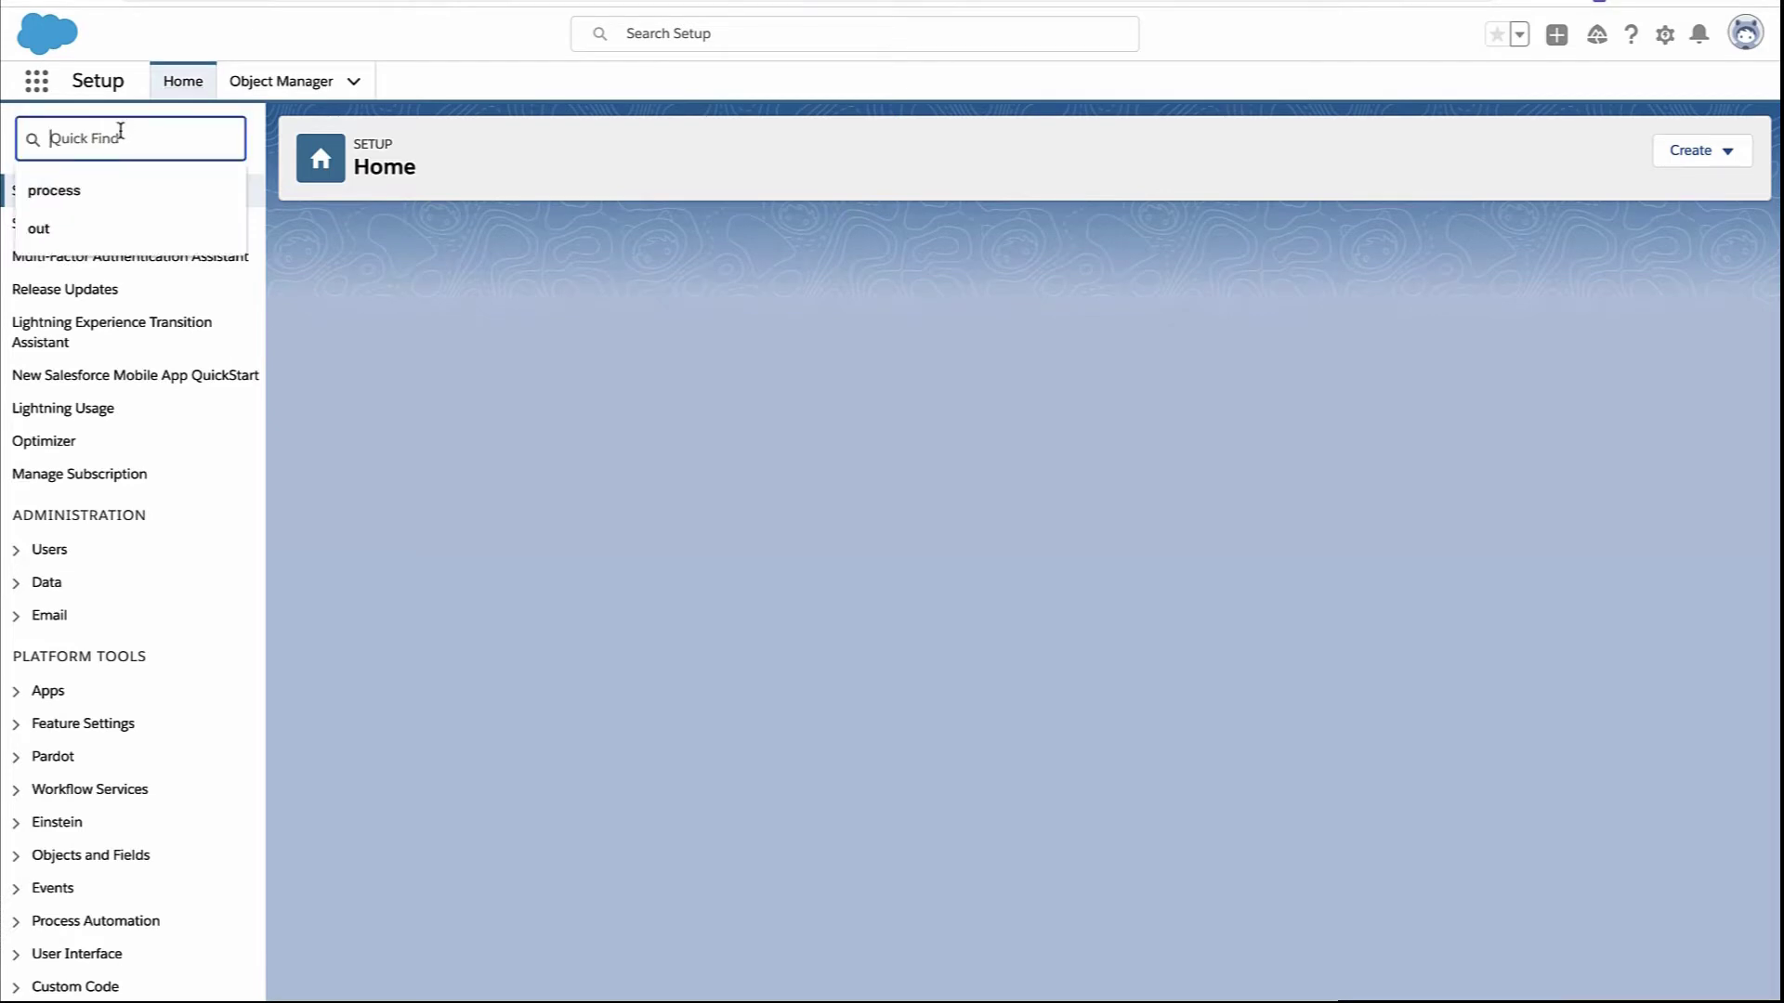
text(team)
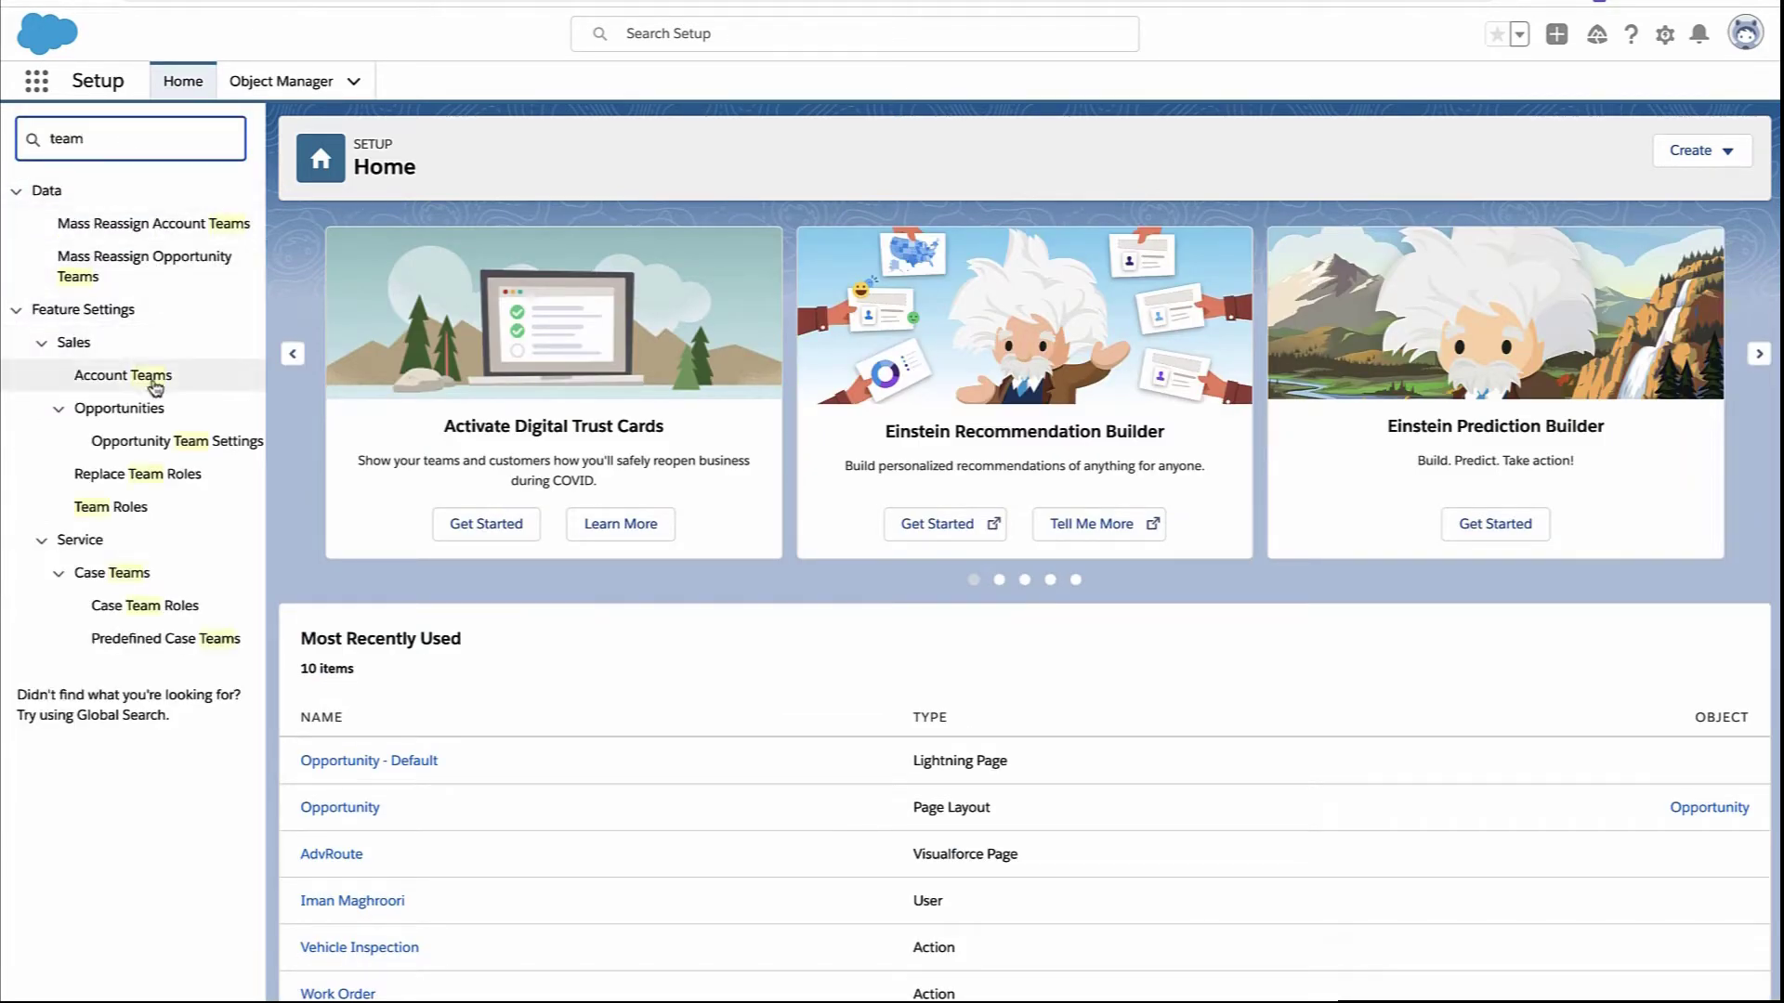
click(170, 448)
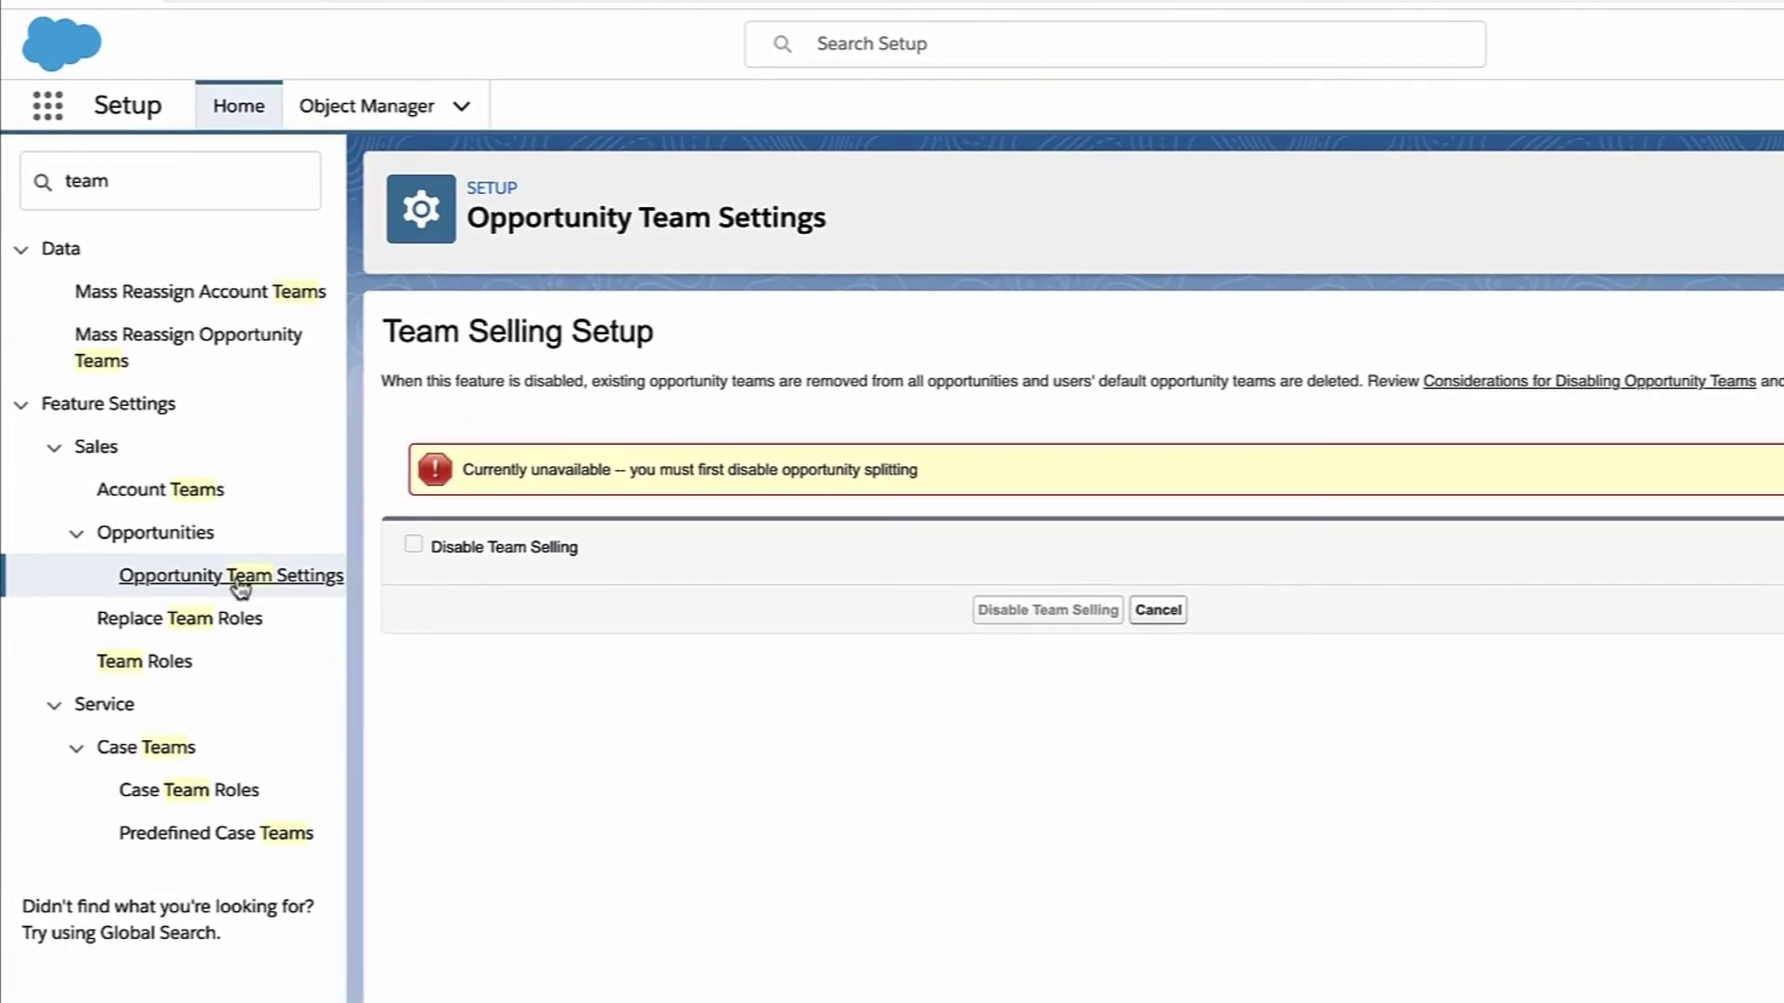
Add a new Team Role picklist value named 'Demo Master' and save it.
click(166, 669)
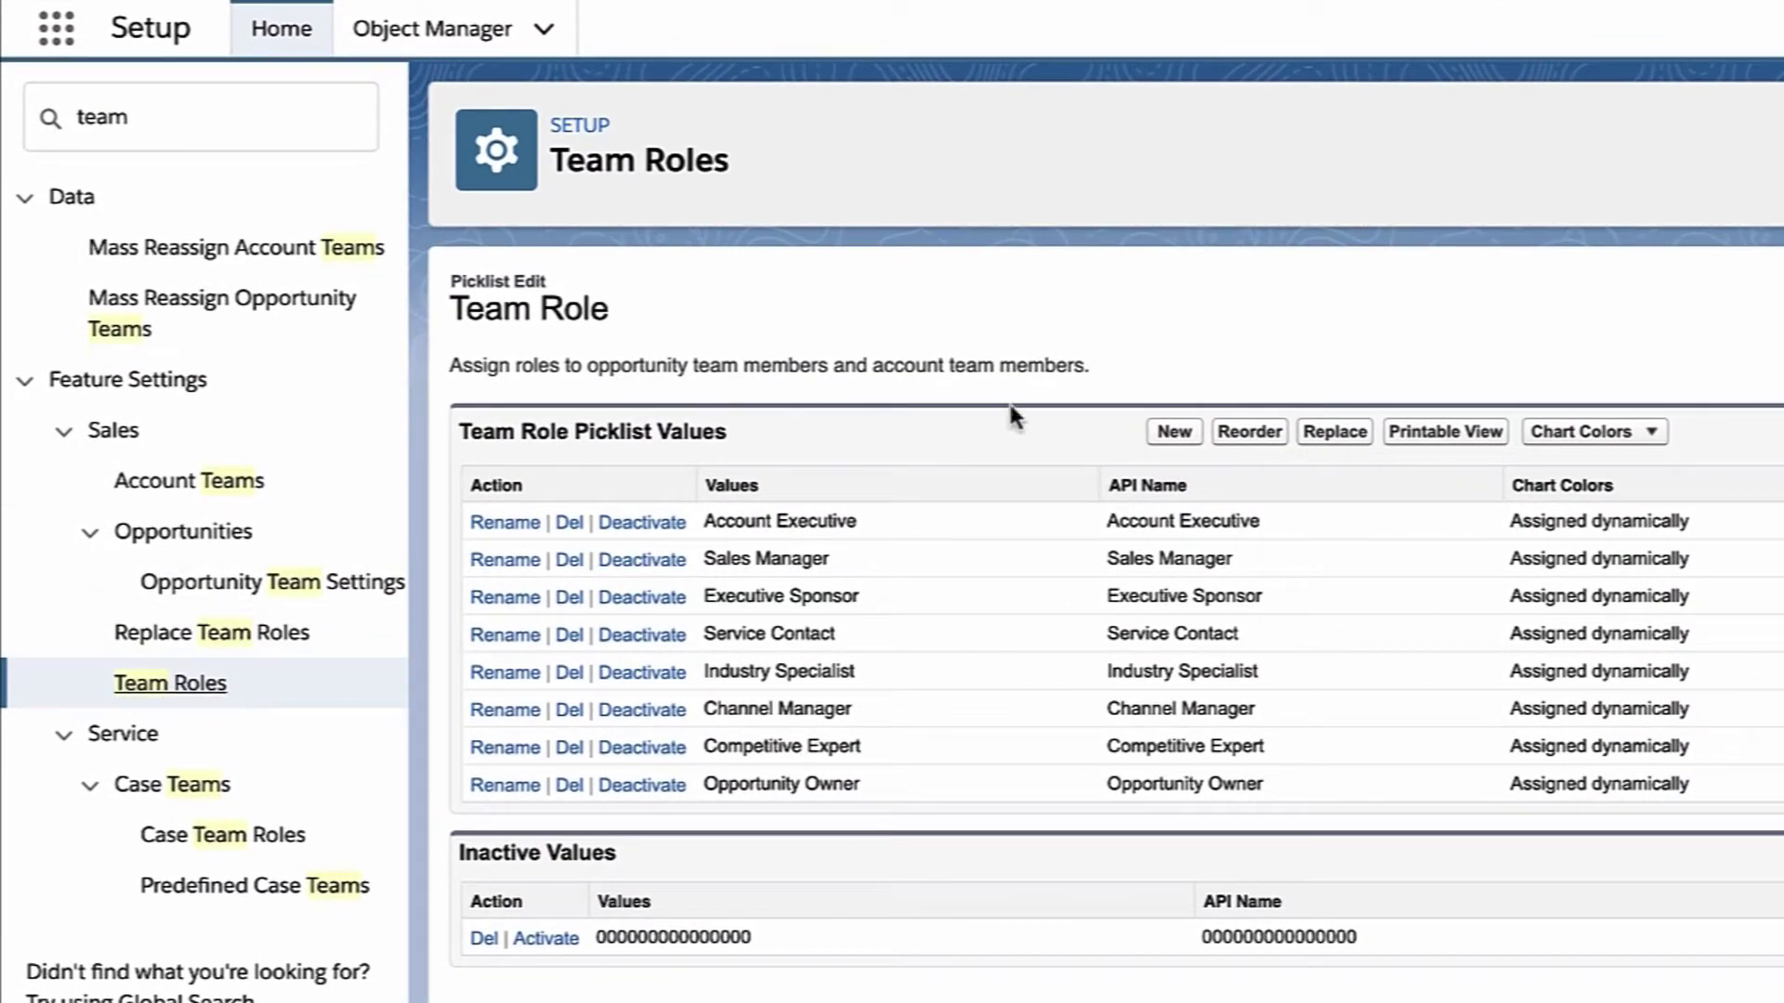
click(1173, 432)
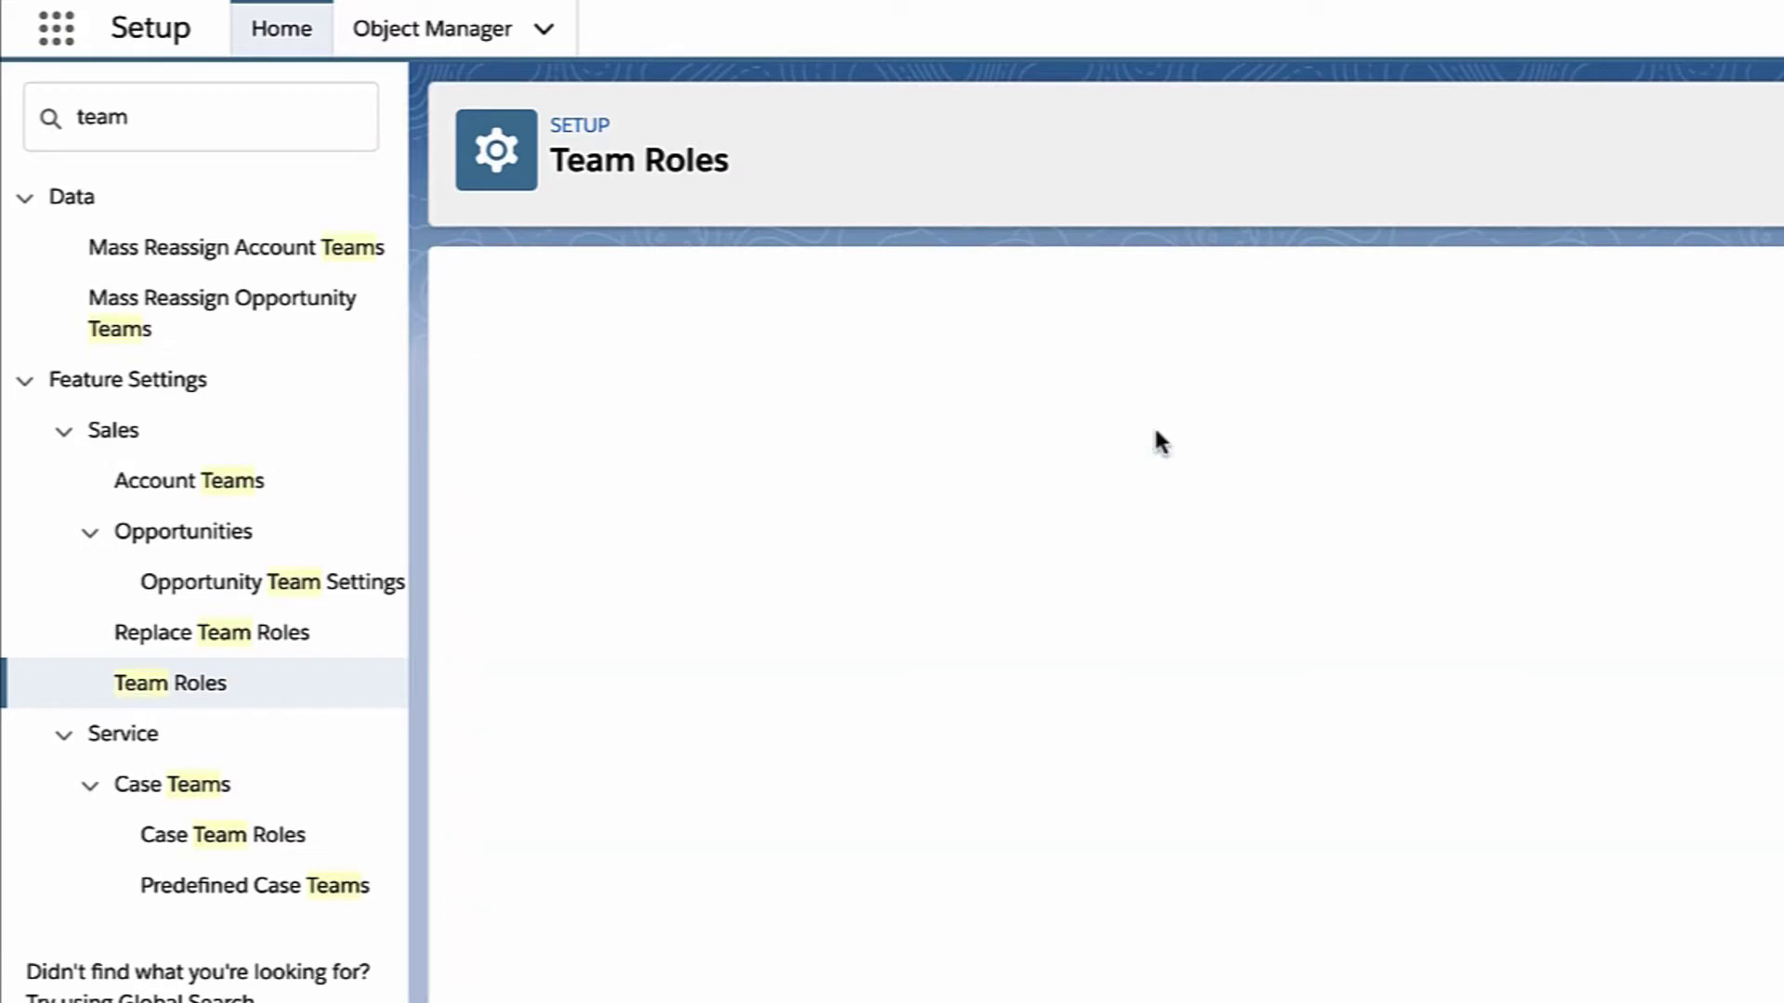
text(Demo )
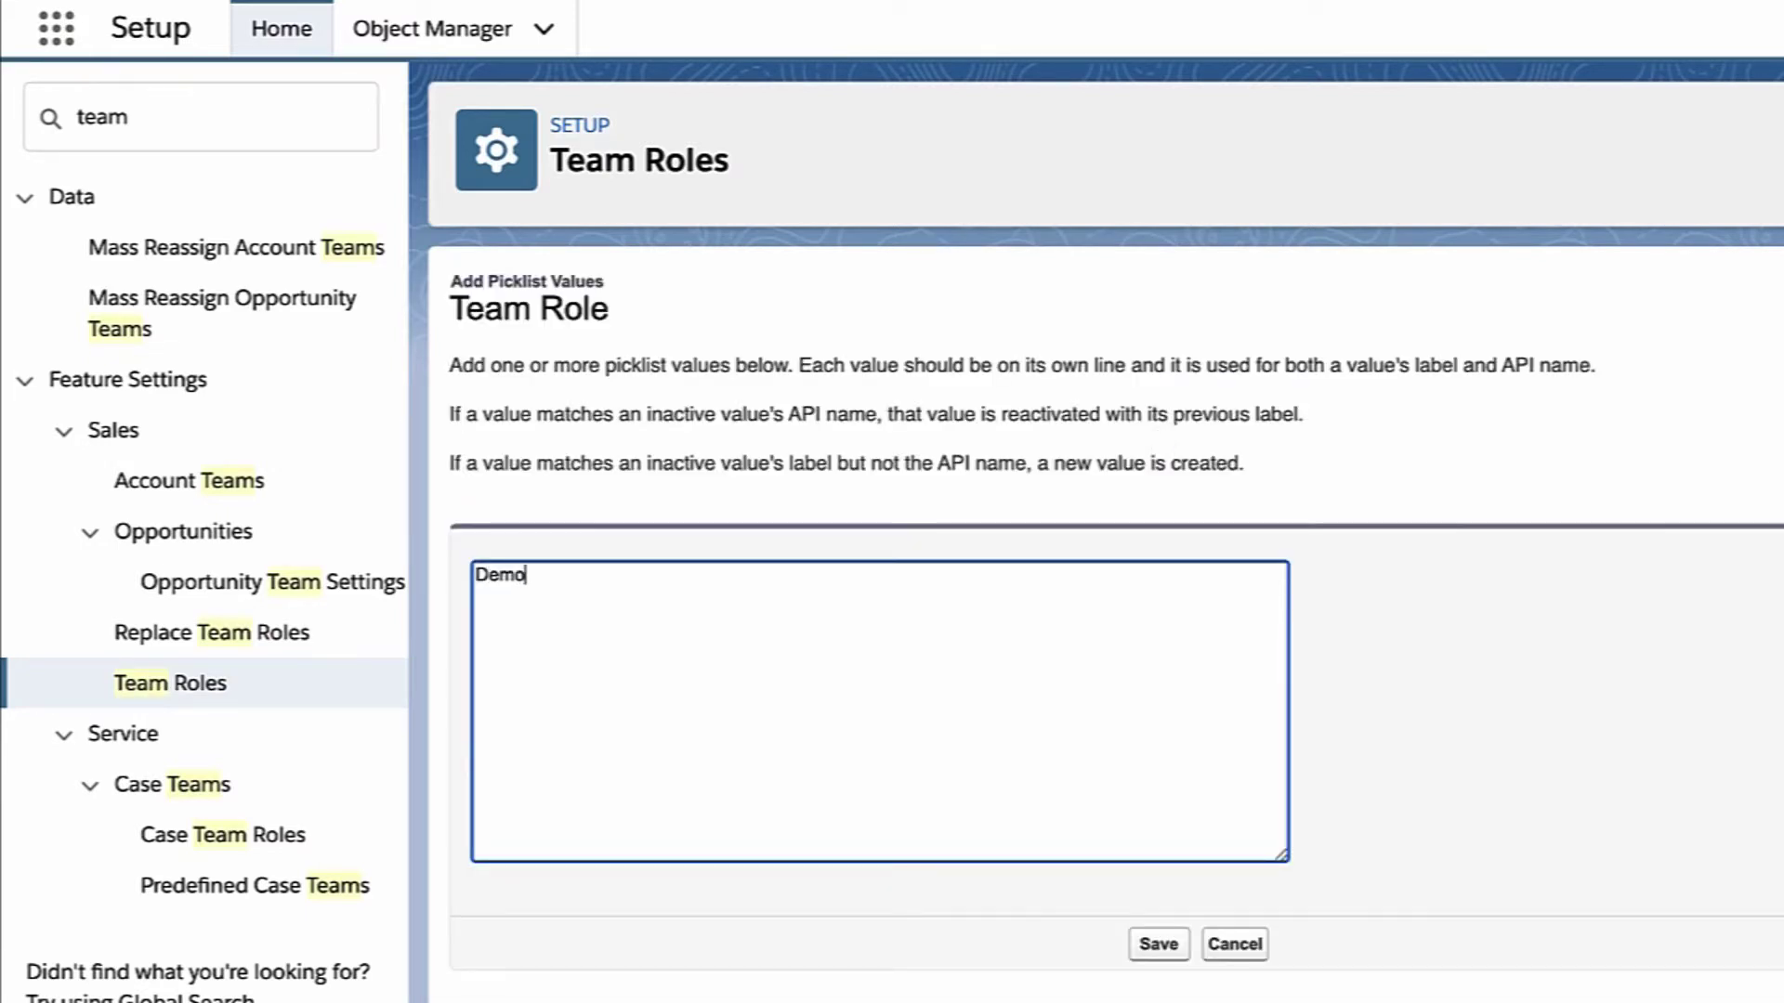
text(M)
key(BackSpace)
text(Master)
click(1152, 943)
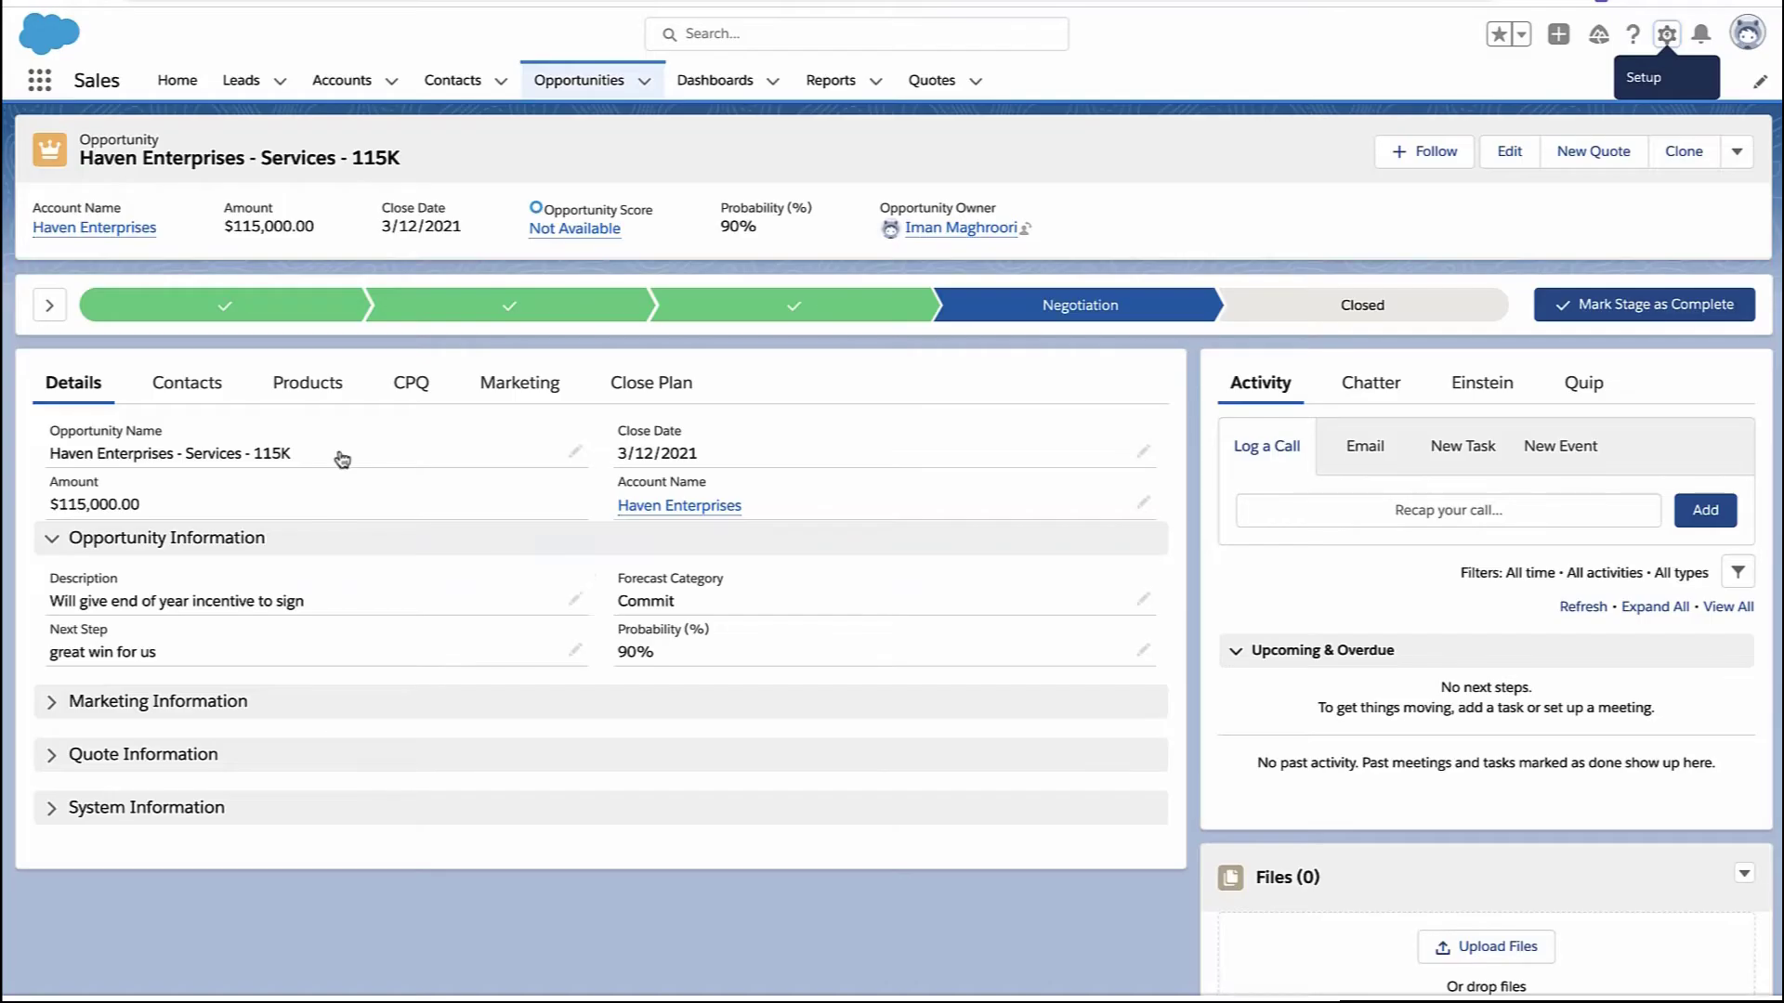
Review the Haven Enterprises contact roles and details, then edit its record page in Lightning App Builder.
click(185, 382)
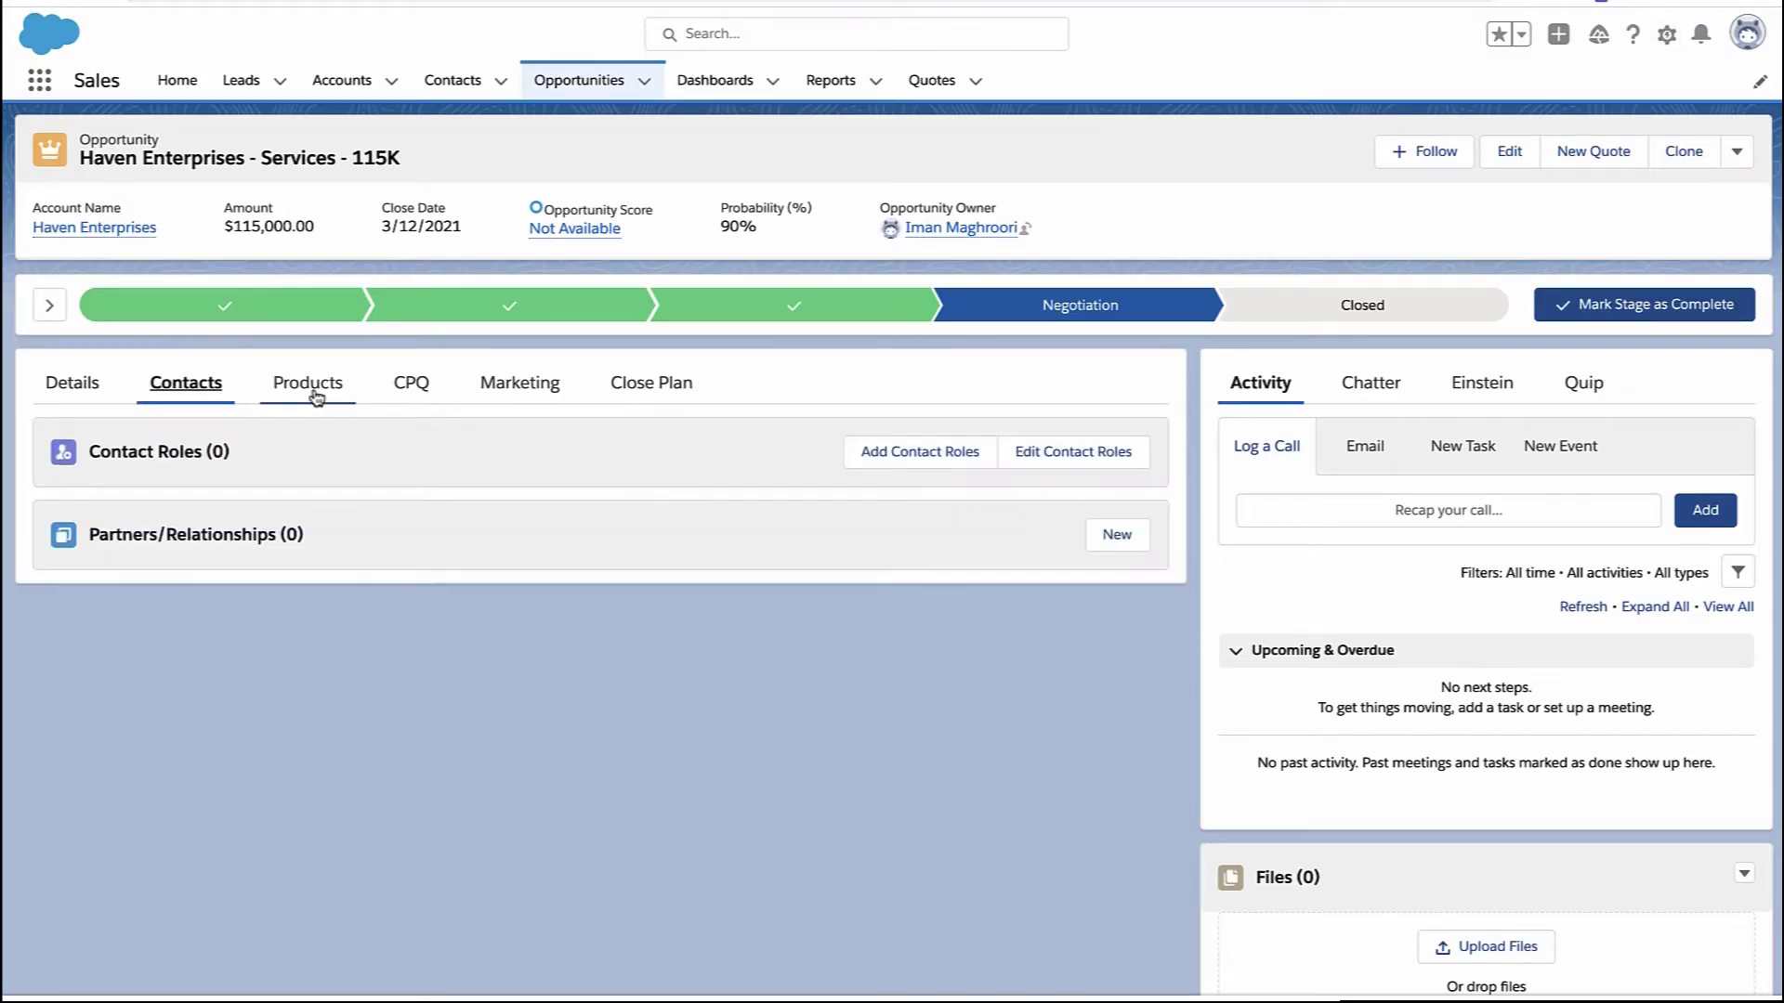
click(74, 383)
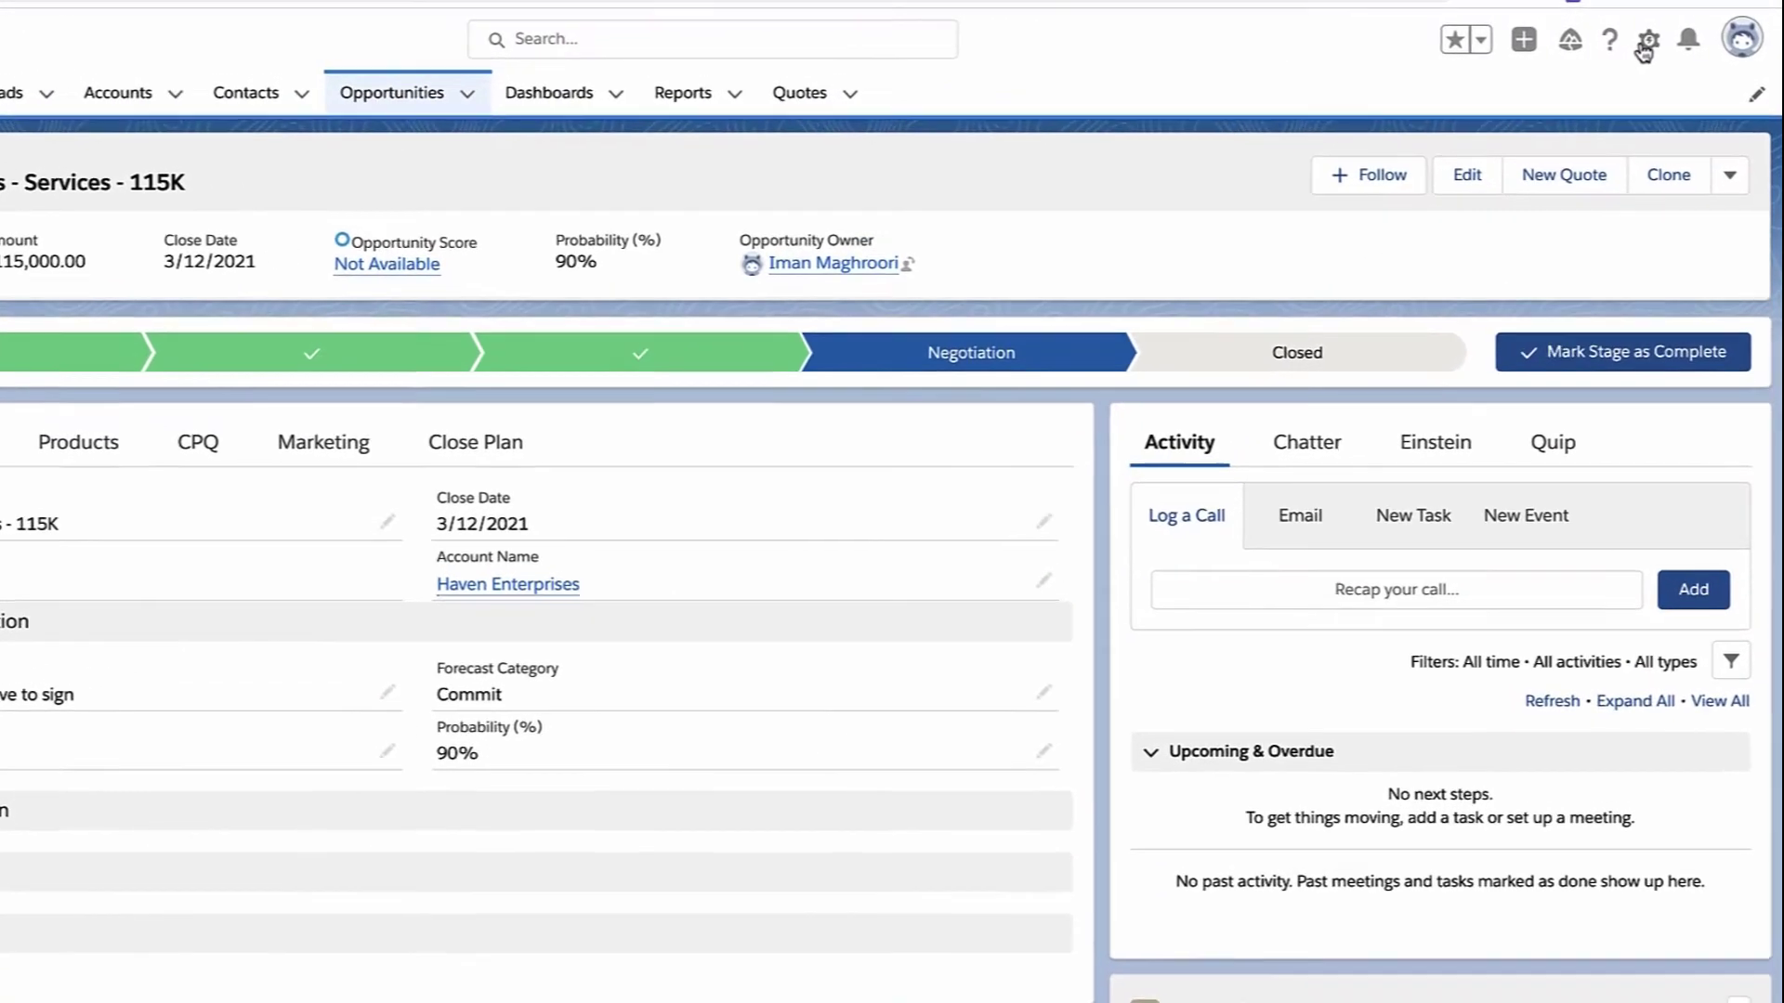
click(1646, 42)
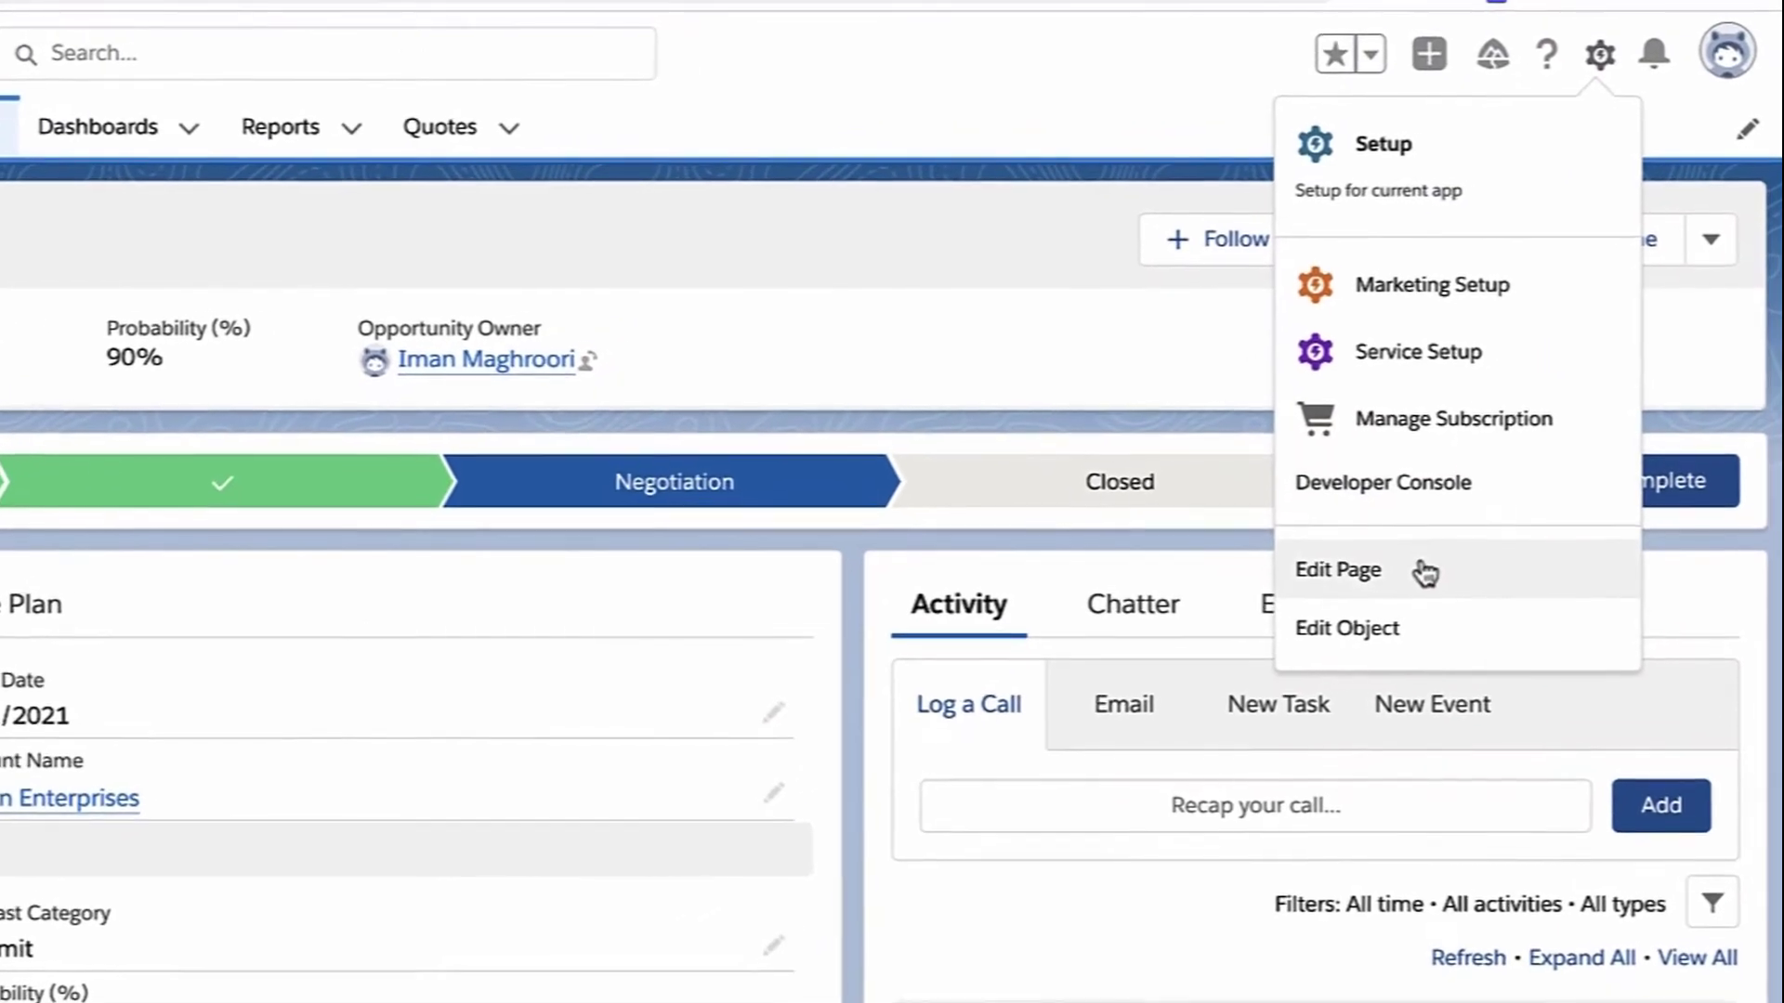
click(1424, 572)
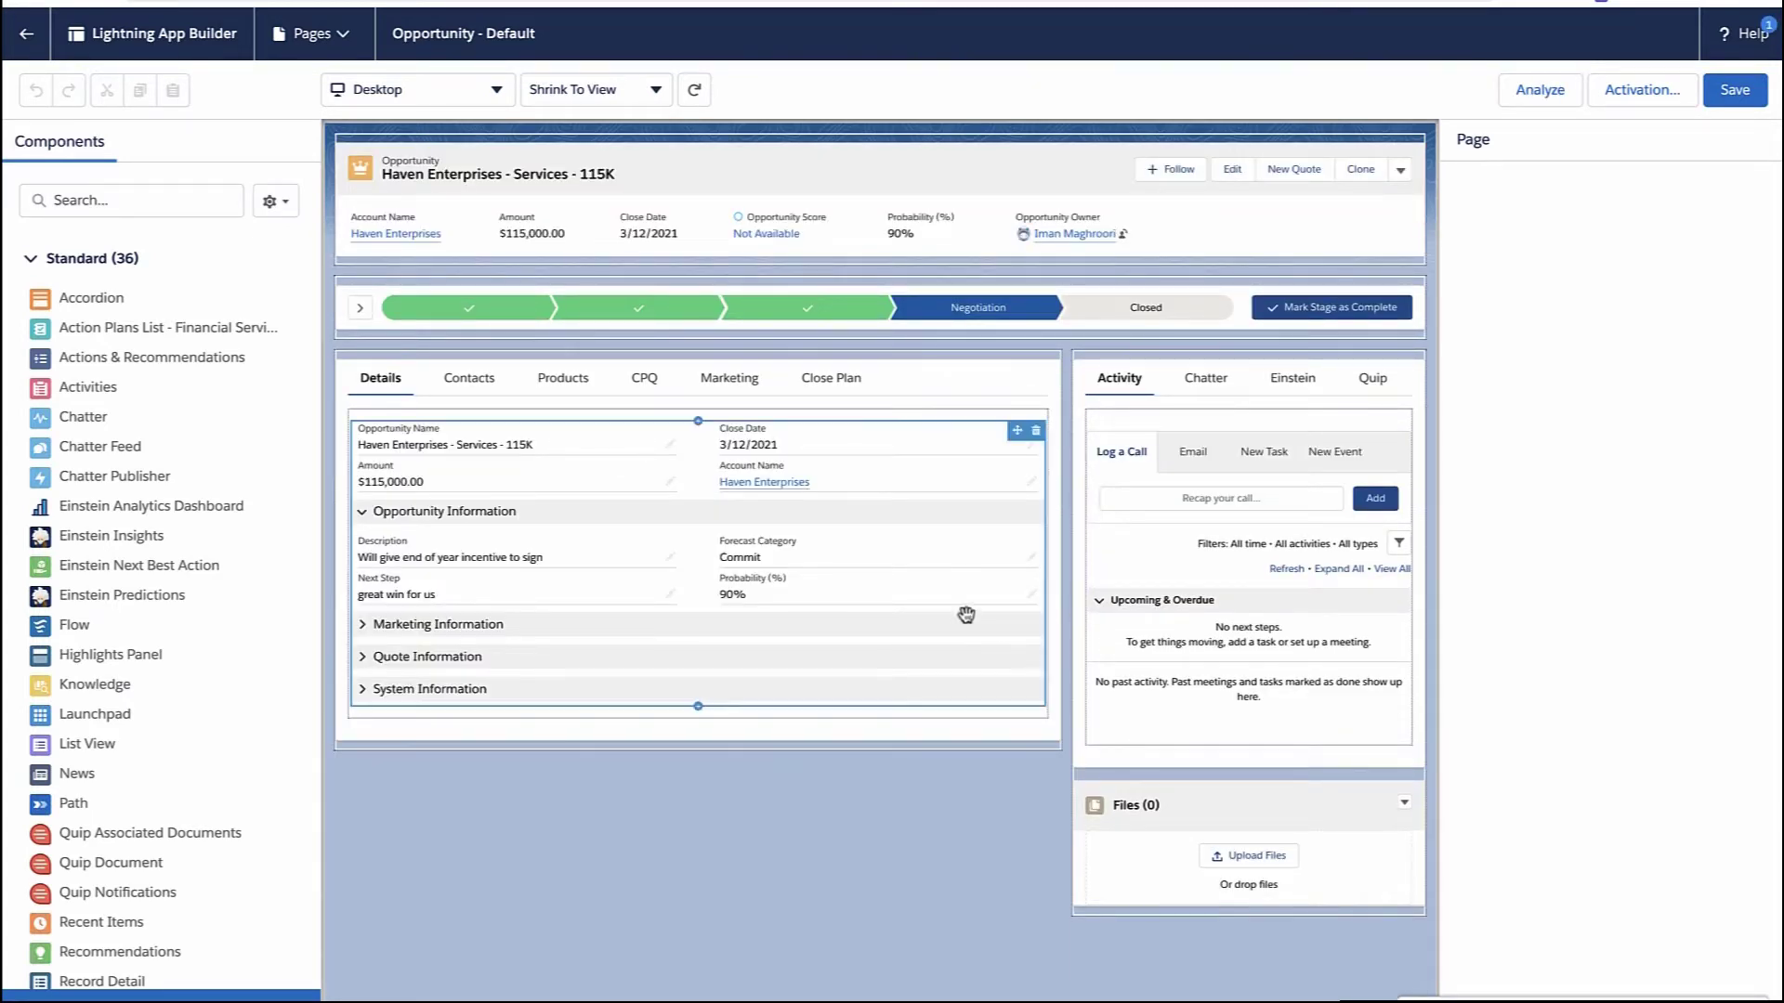
Select the Record Detail component and follow its link to the Opportunity page layout.
click(979, 517)
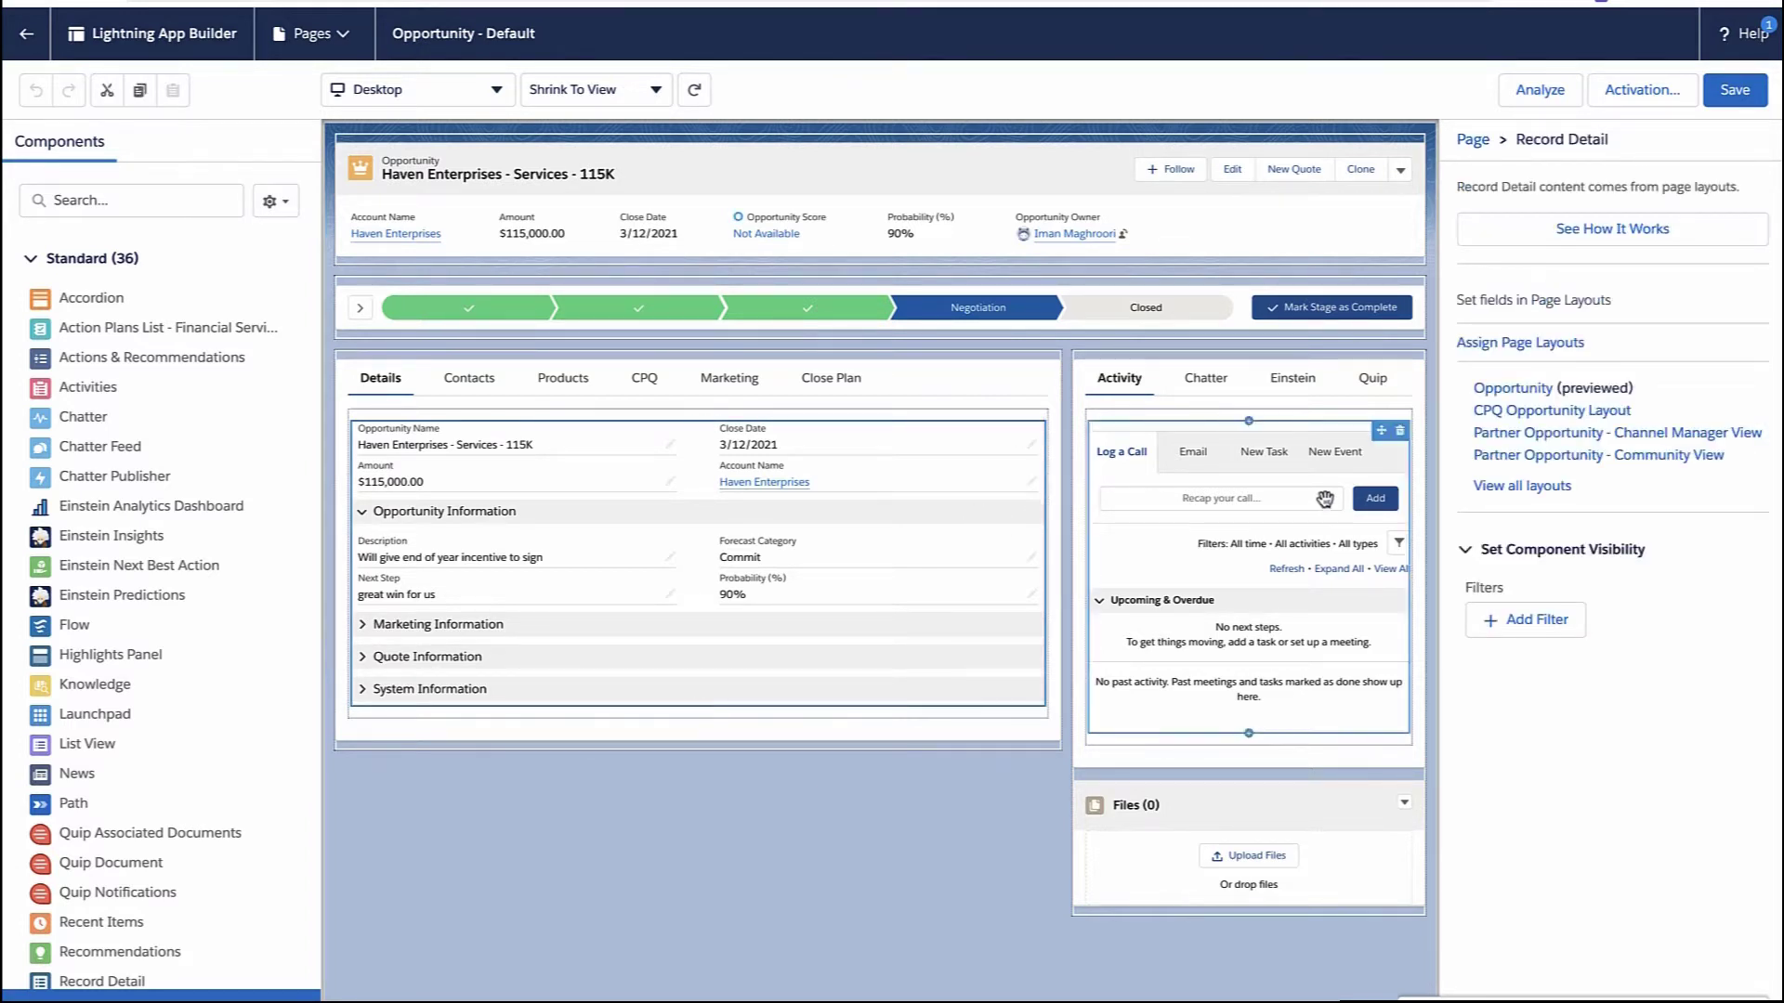
click(1514, 390)
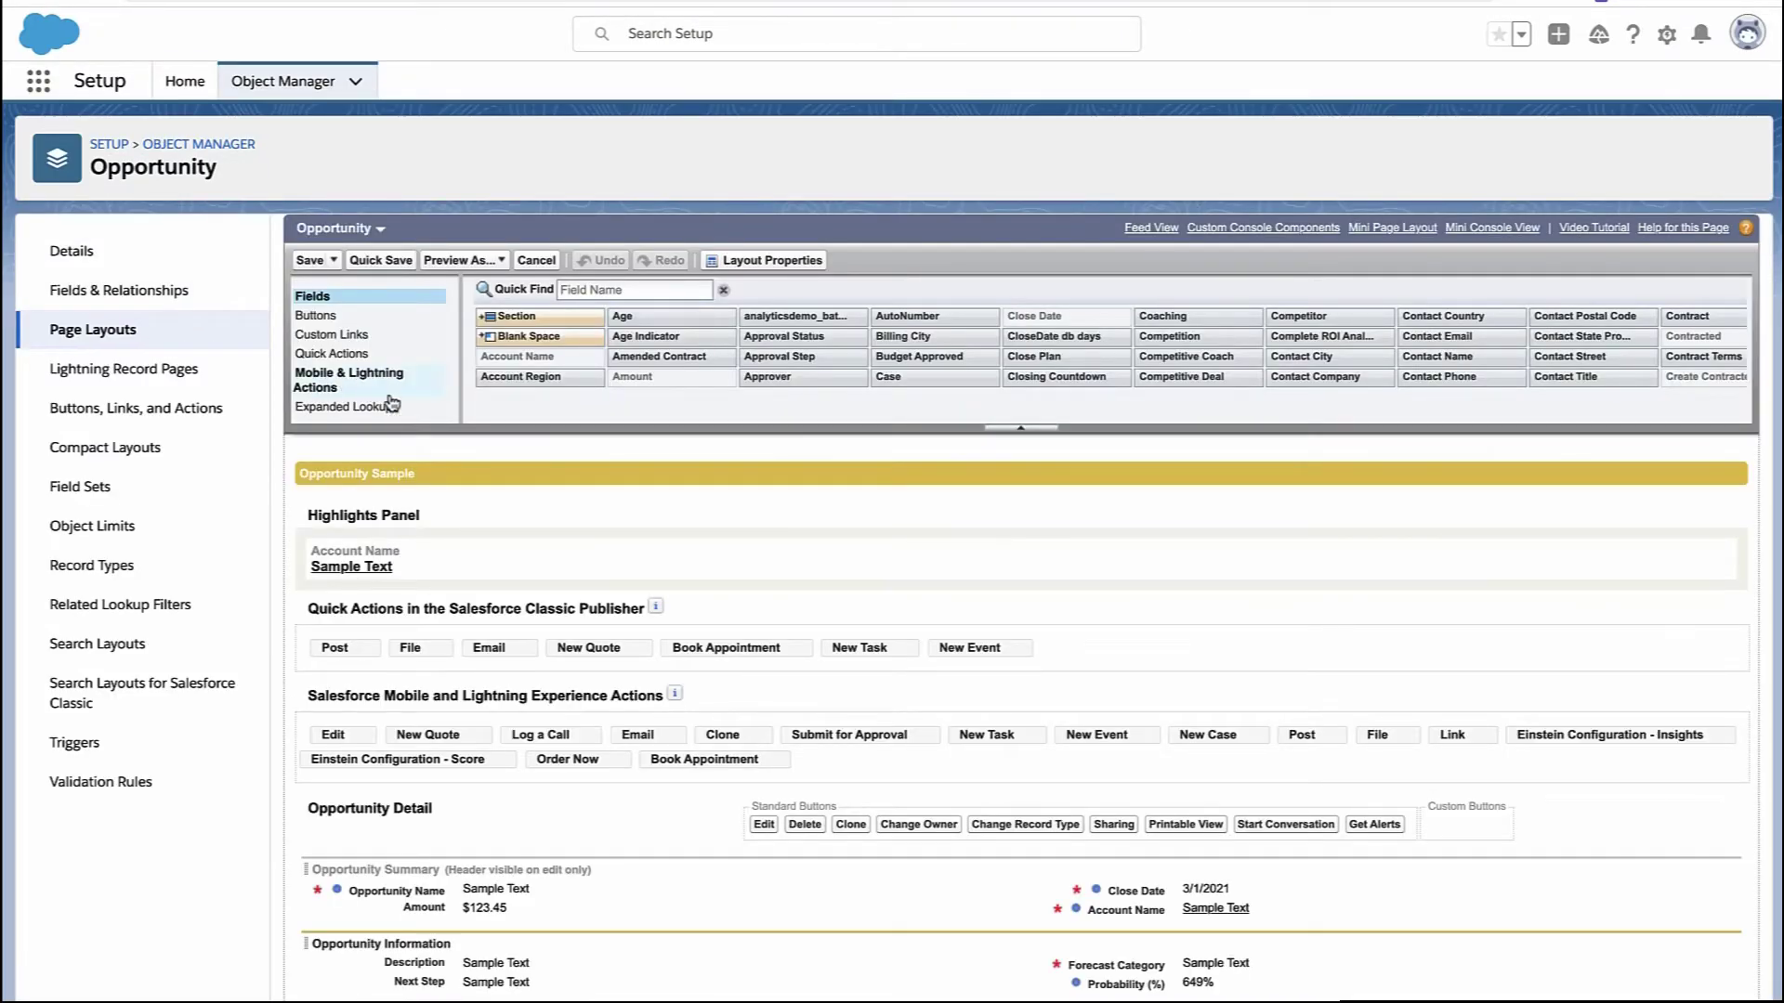
Place the Opportunity Team related list below Contact Roles in the Opportunity layout.
scroll(391, 399, down, 3)
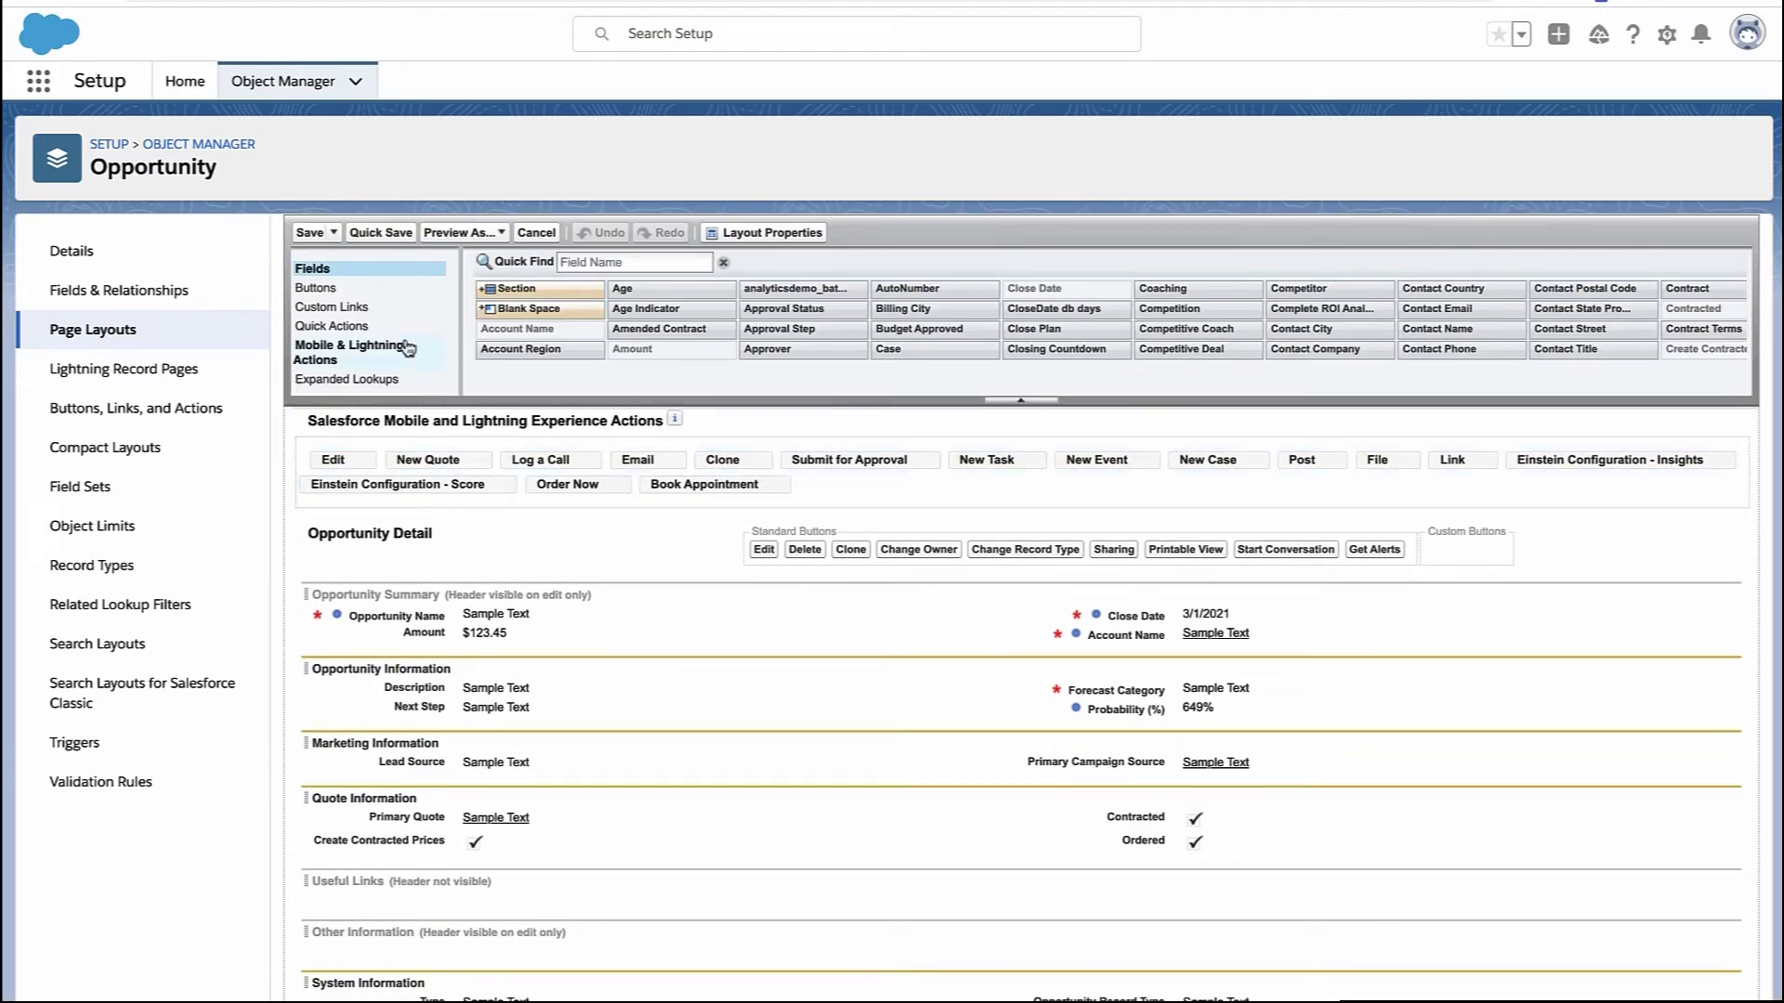
scroll(409, 348, down, 3)
click(364, 339)
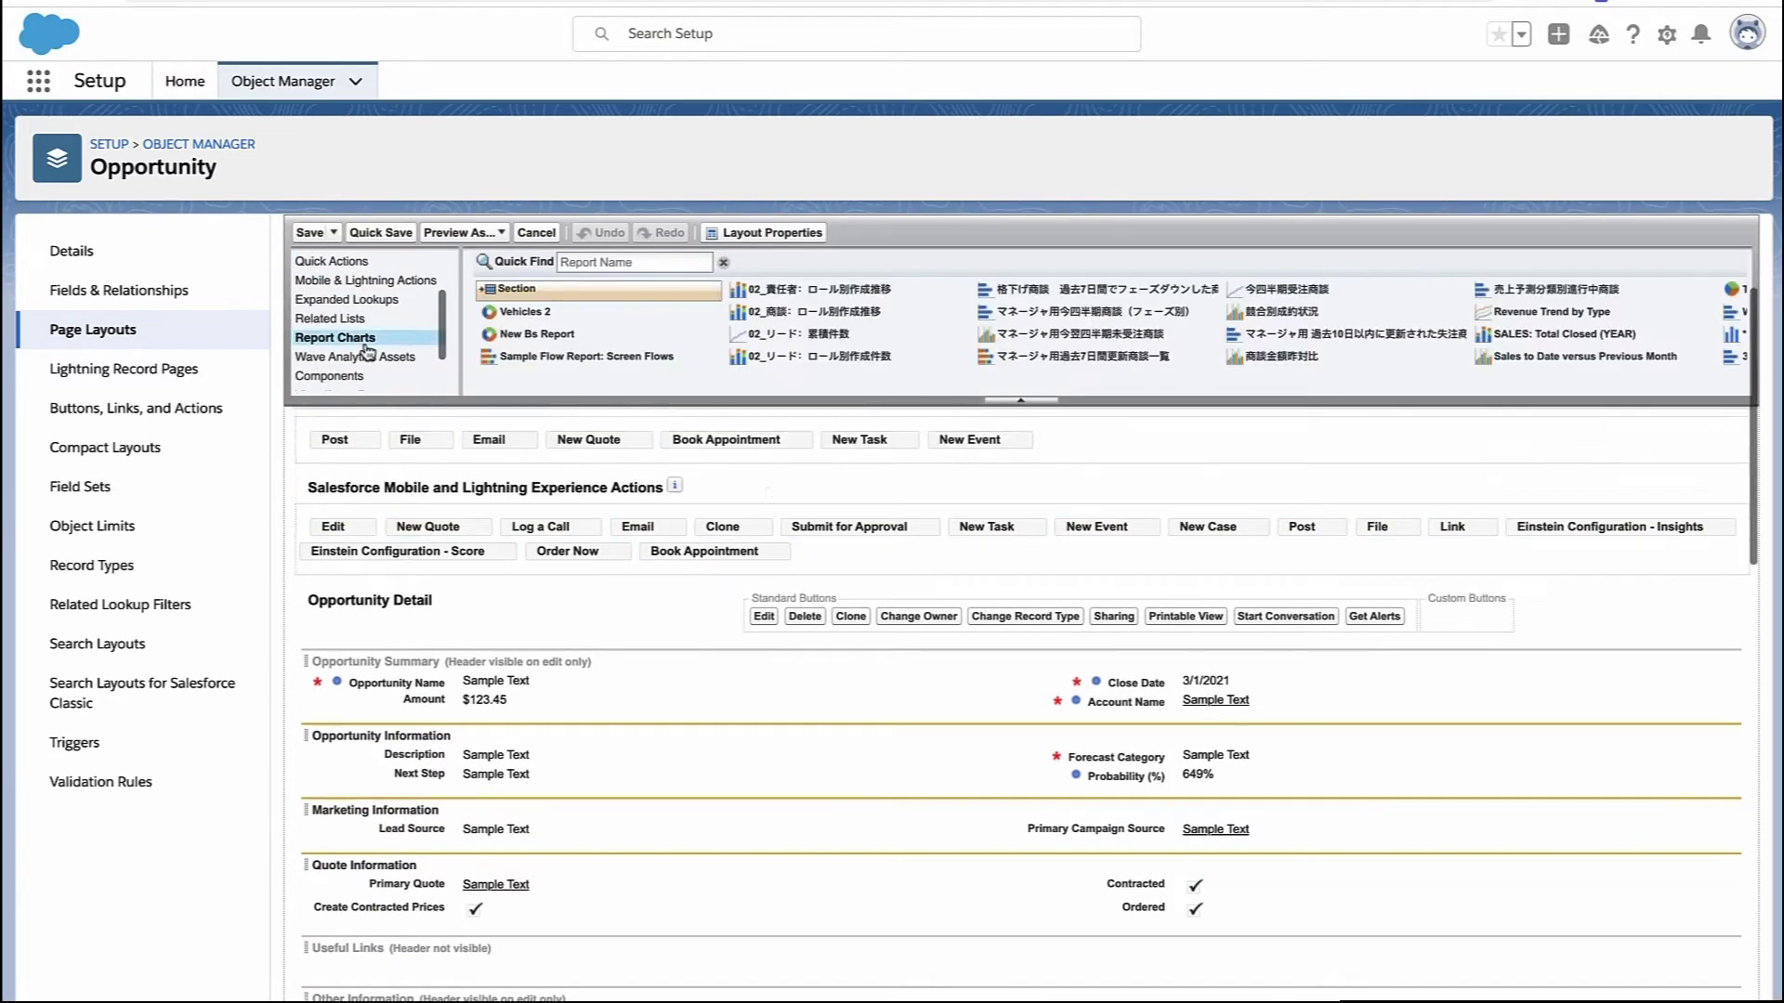
click(381, 320)
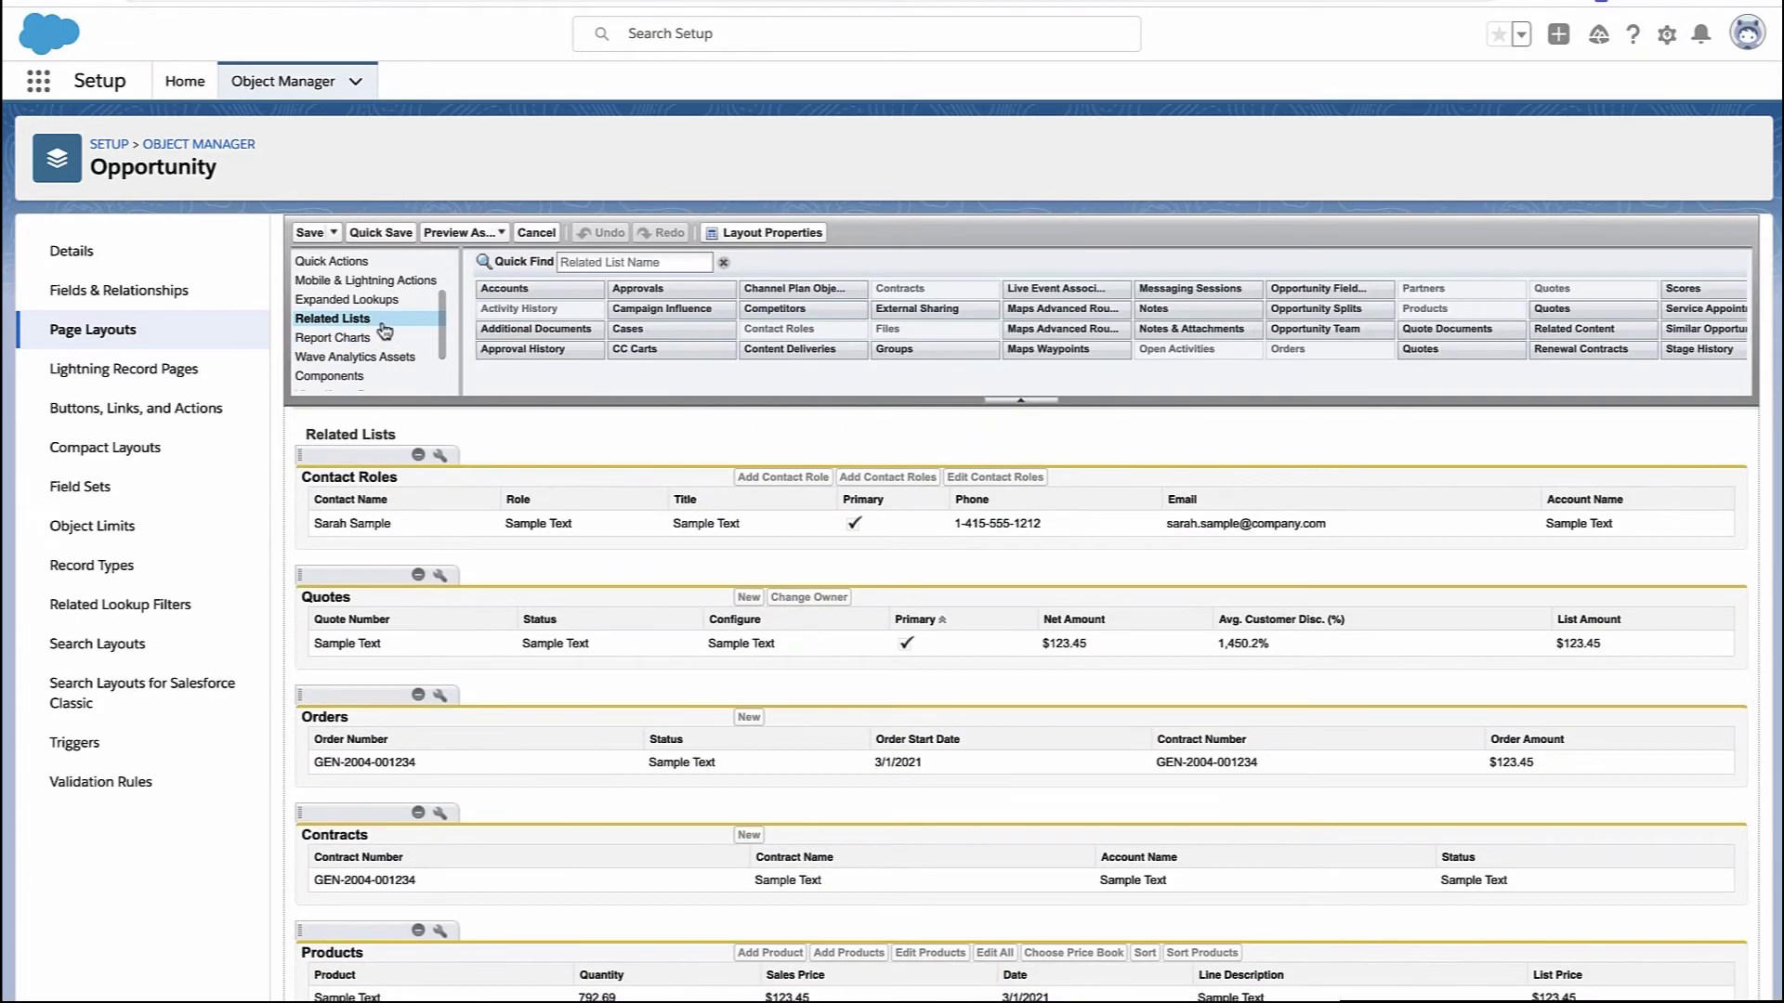
scroll(647, 337, right, 3)
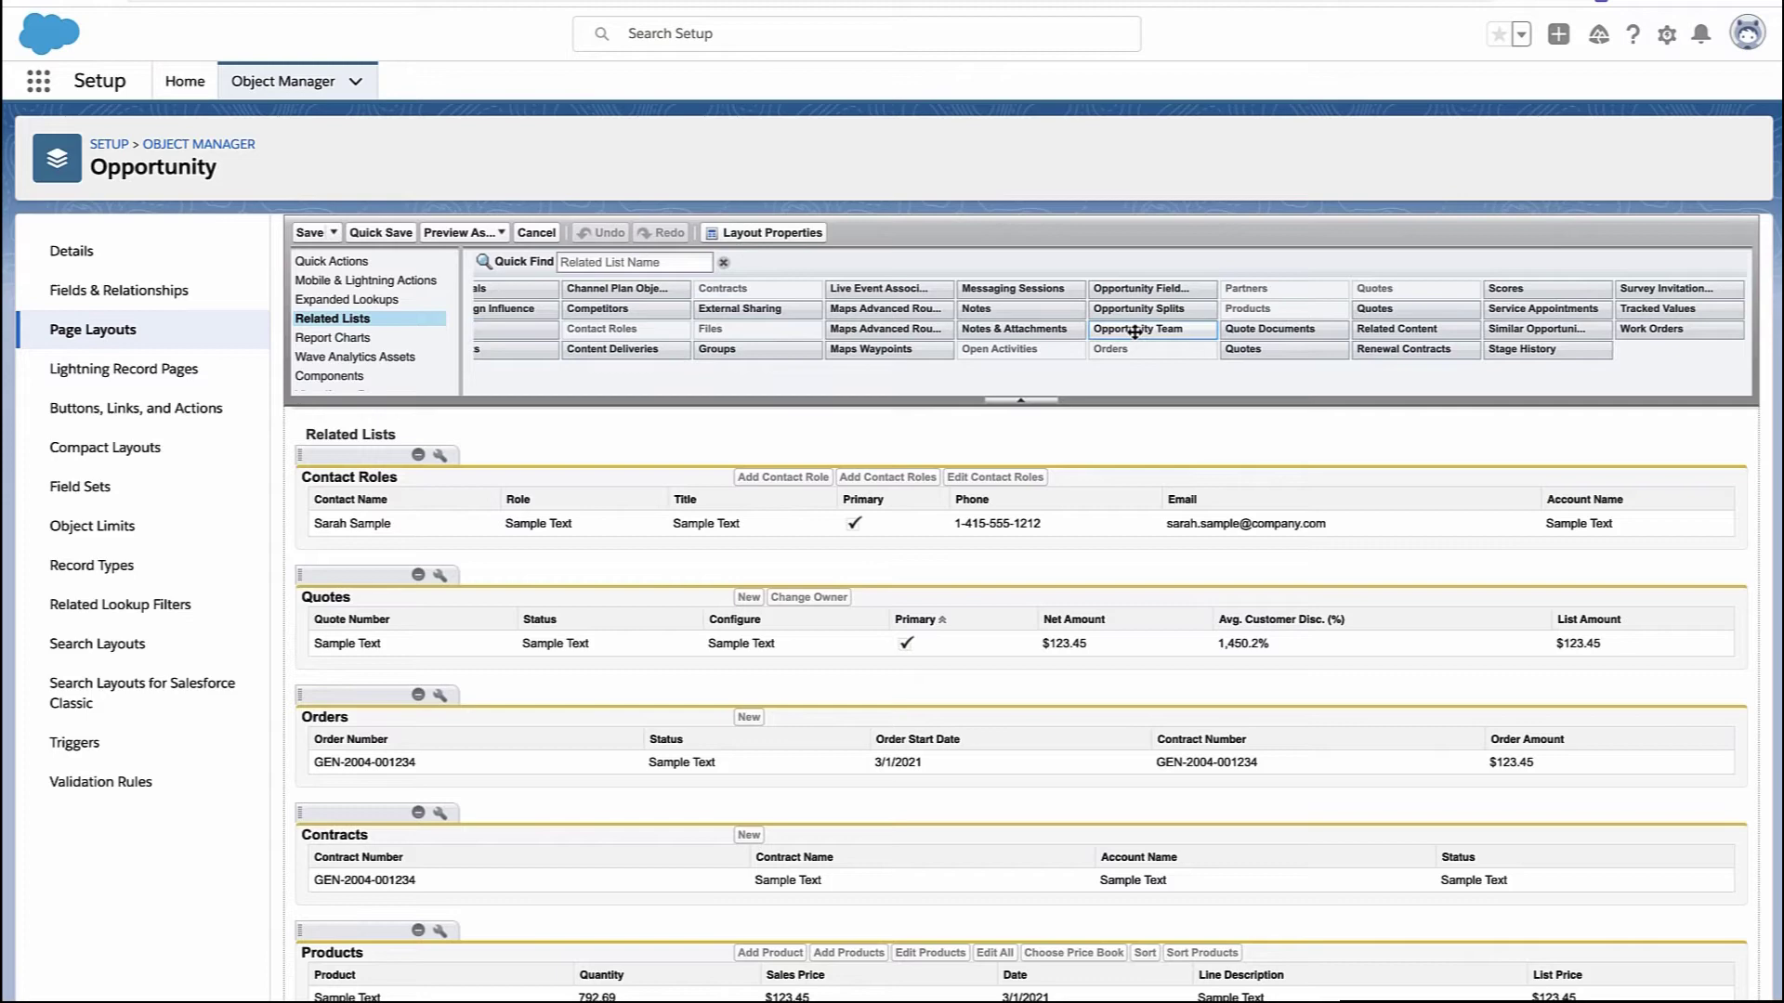
drag(1134, 332, 1097, 560)
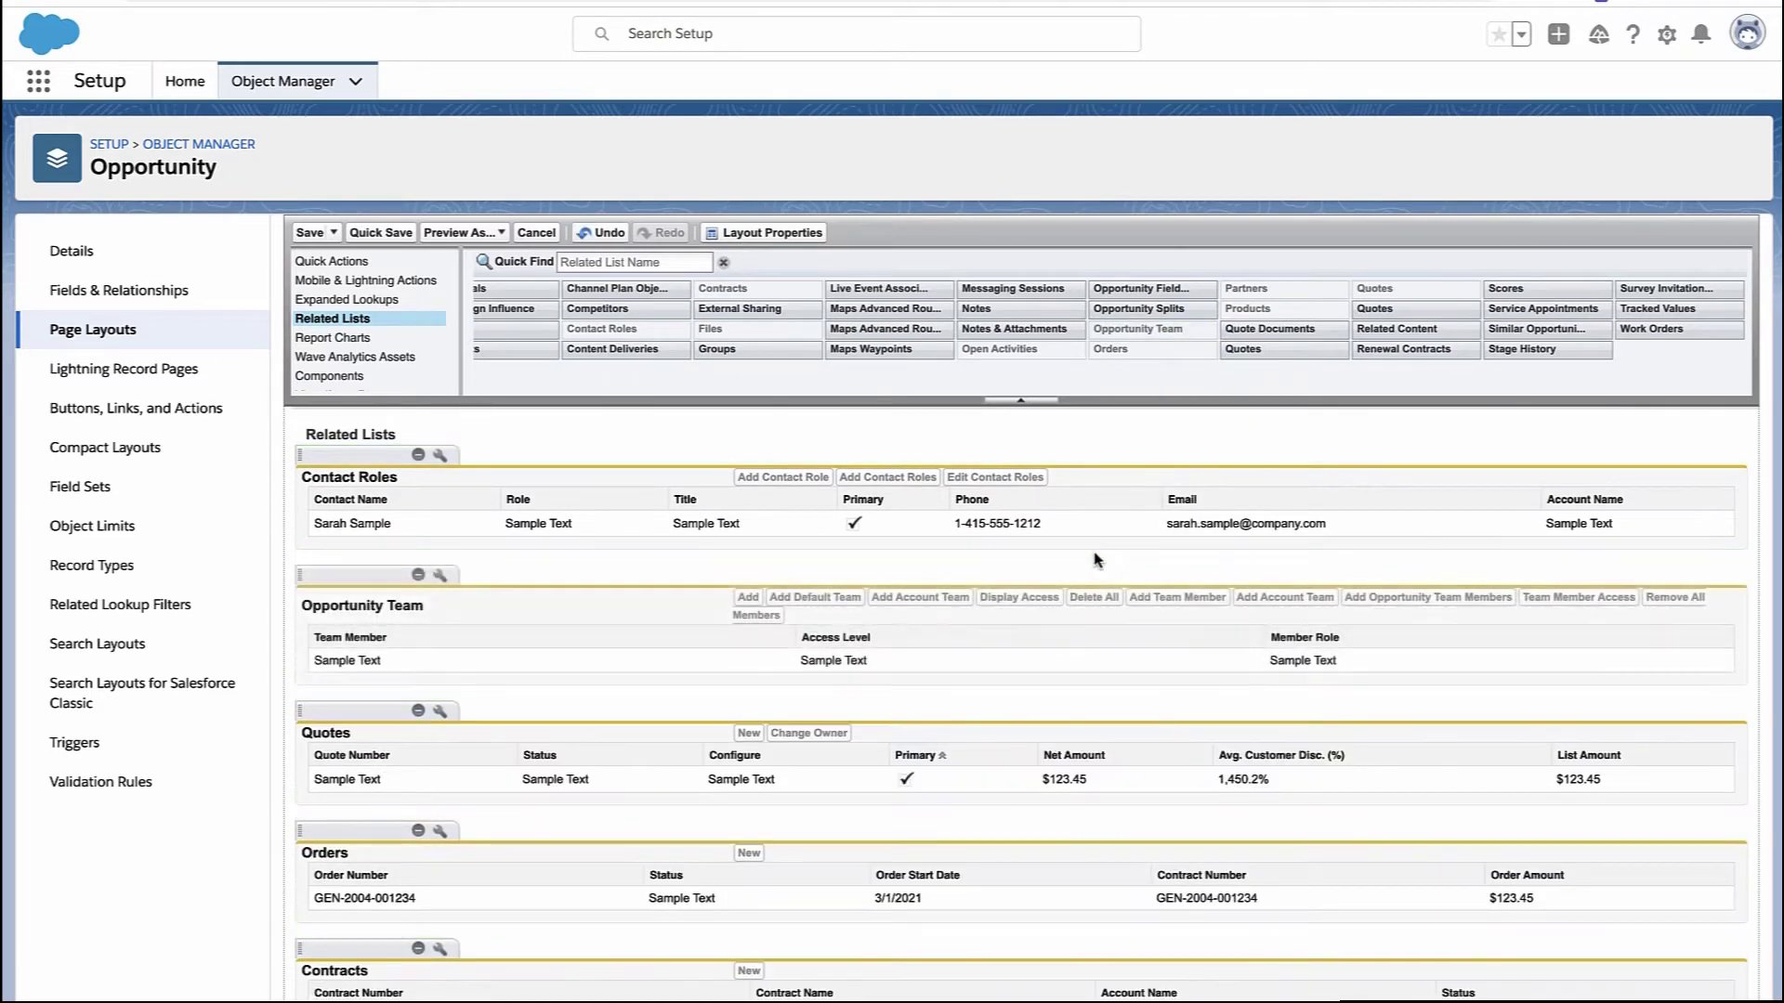
Check the Opportunity Team list properties, then save the layout, overwriting users' customizations.
click(440, 575)
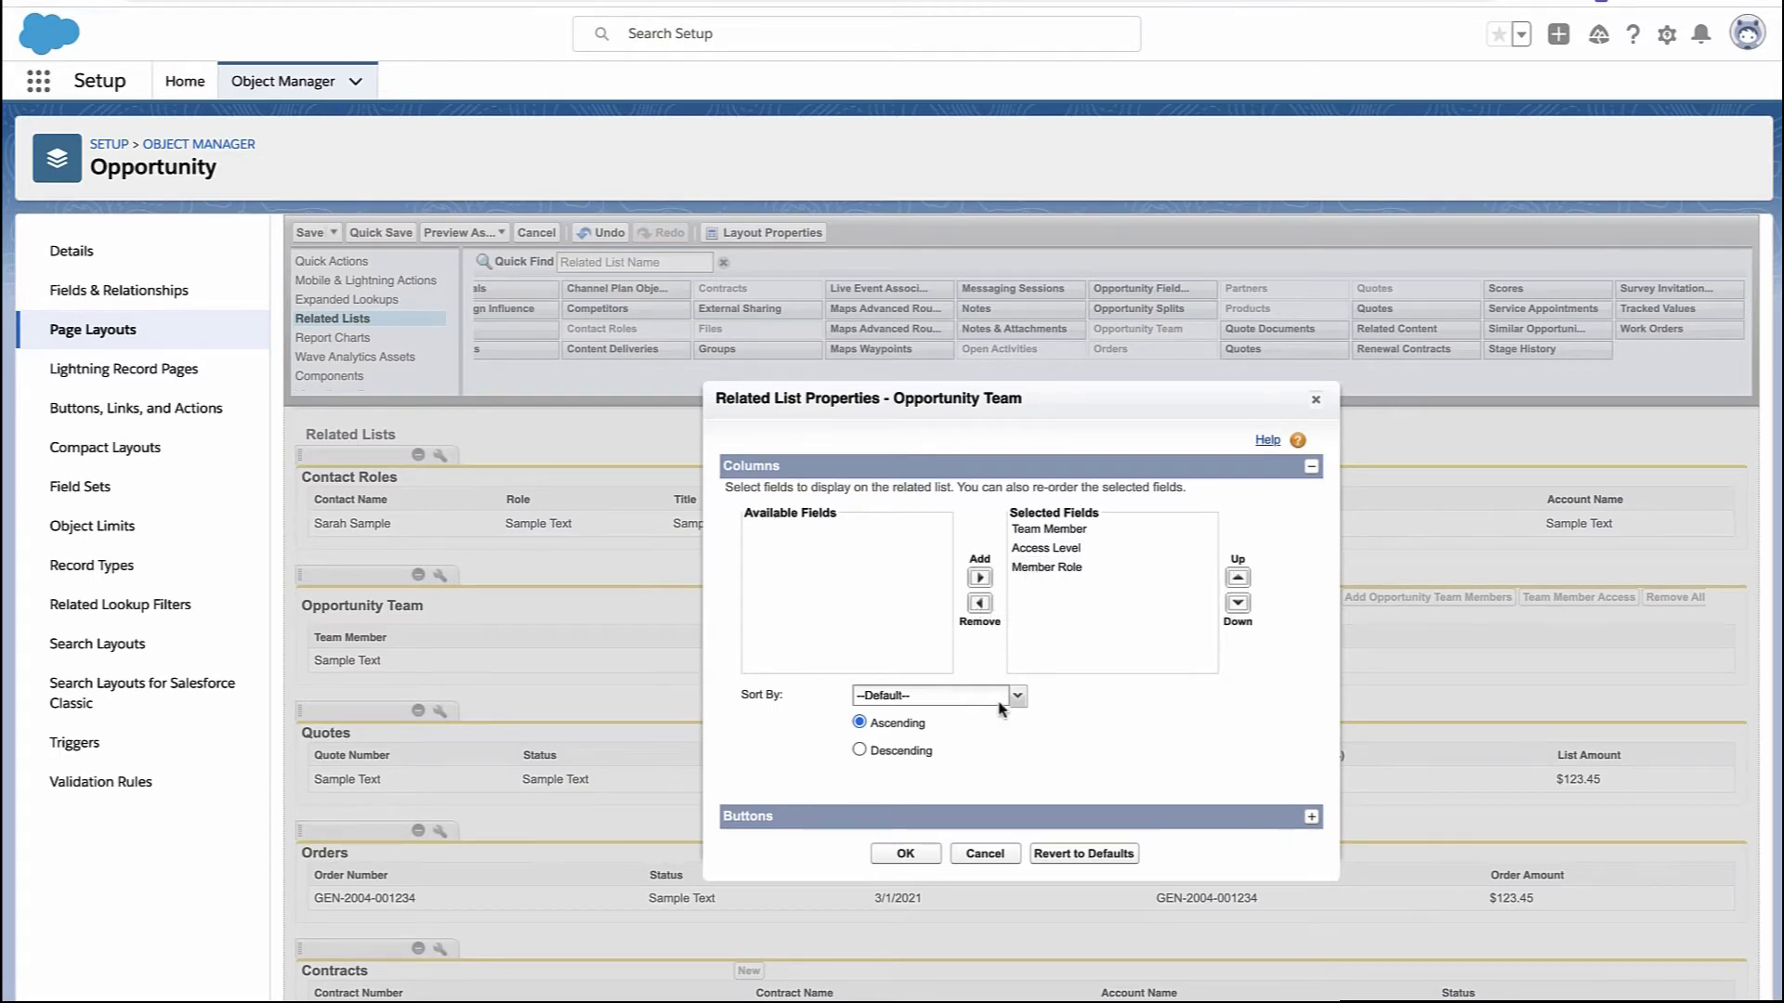
click(996, 855)
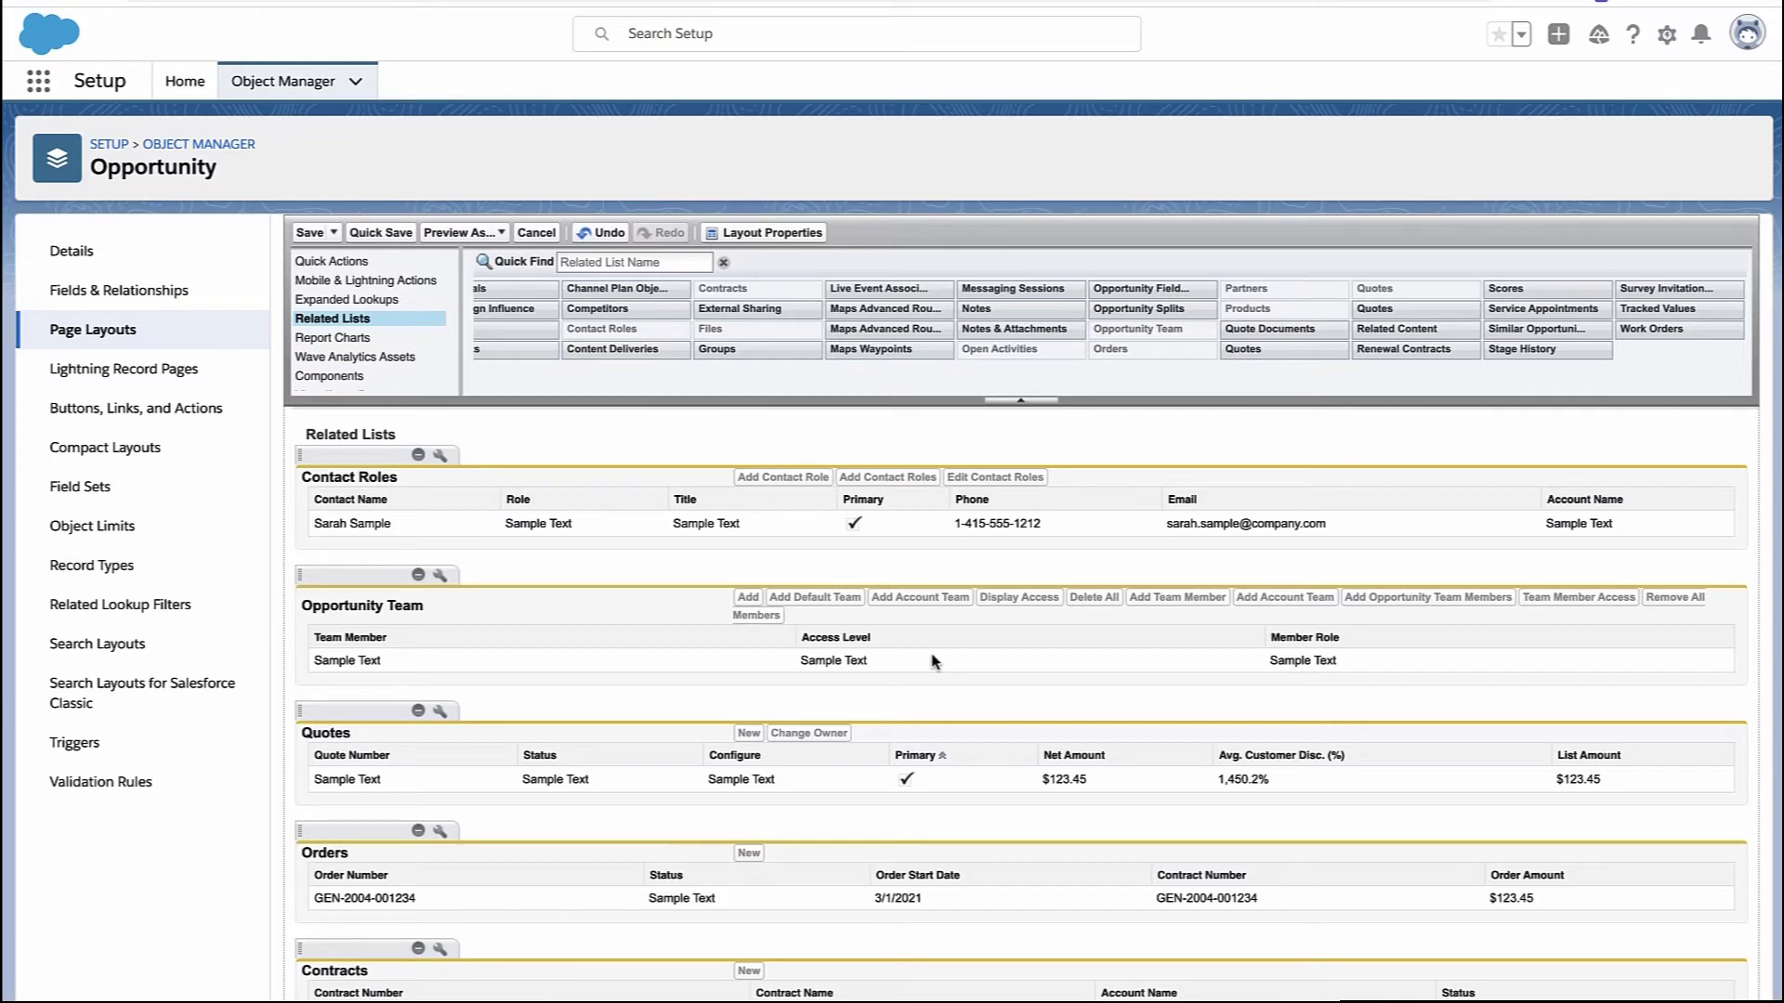
click(312, 233)
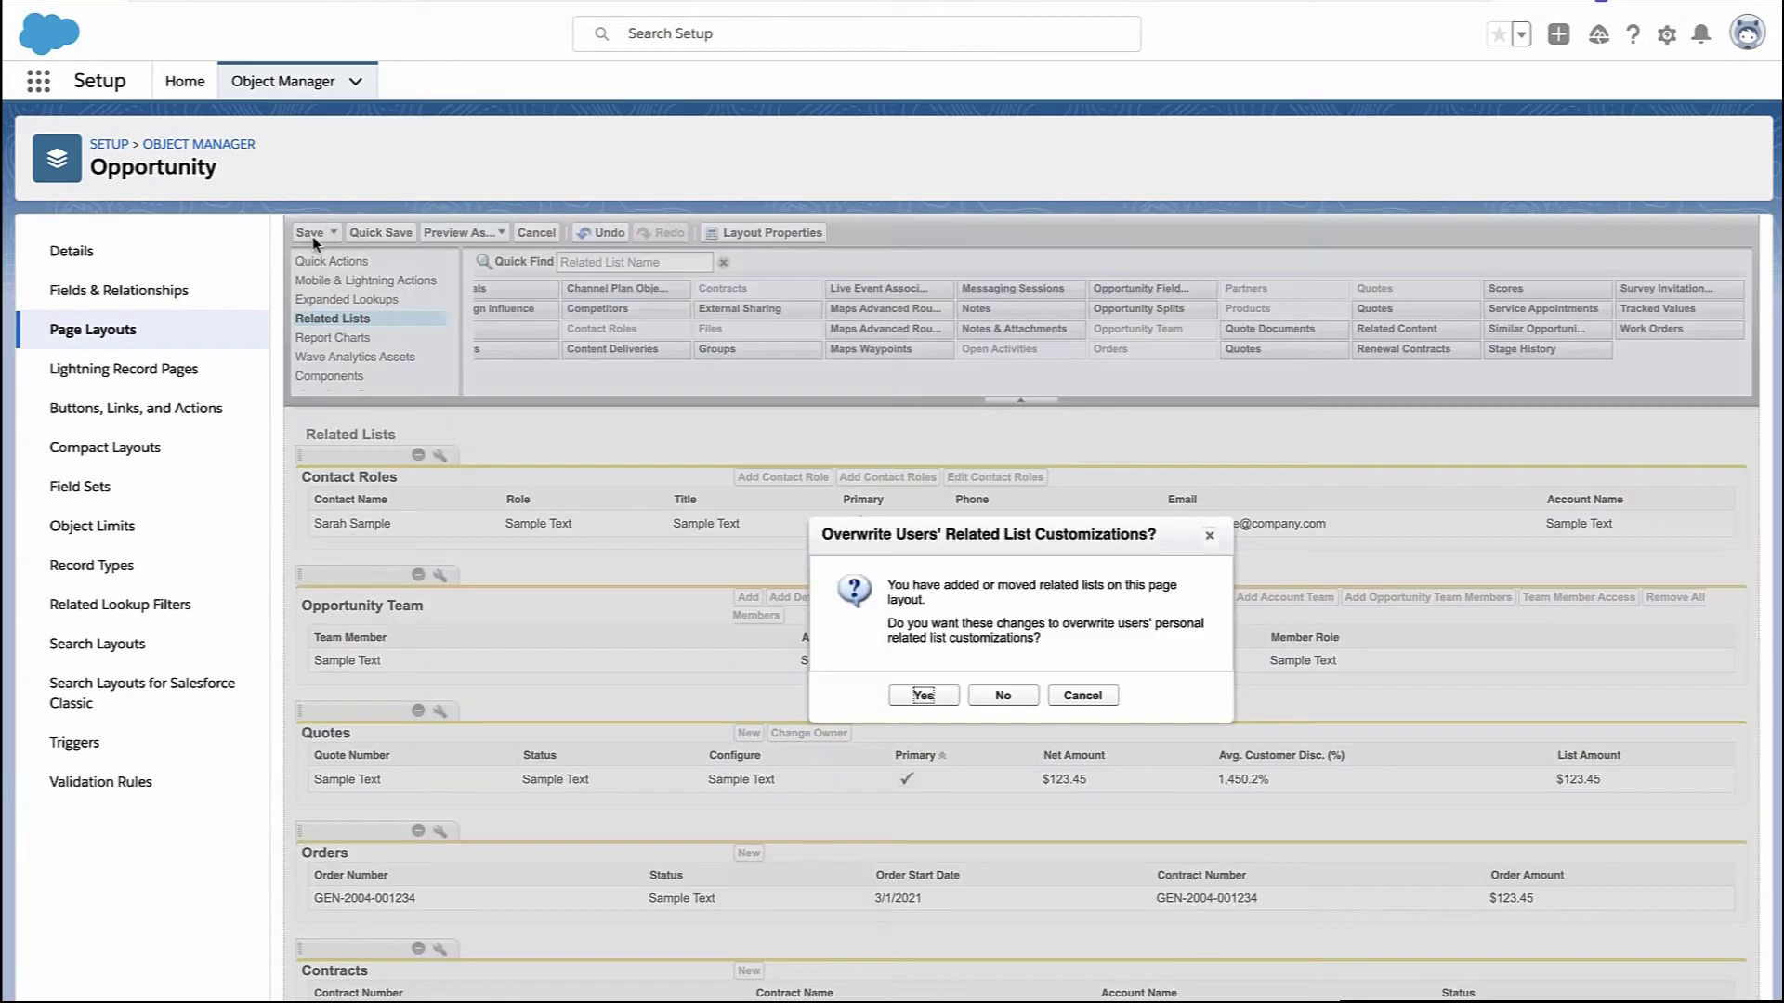
click(929, 699)
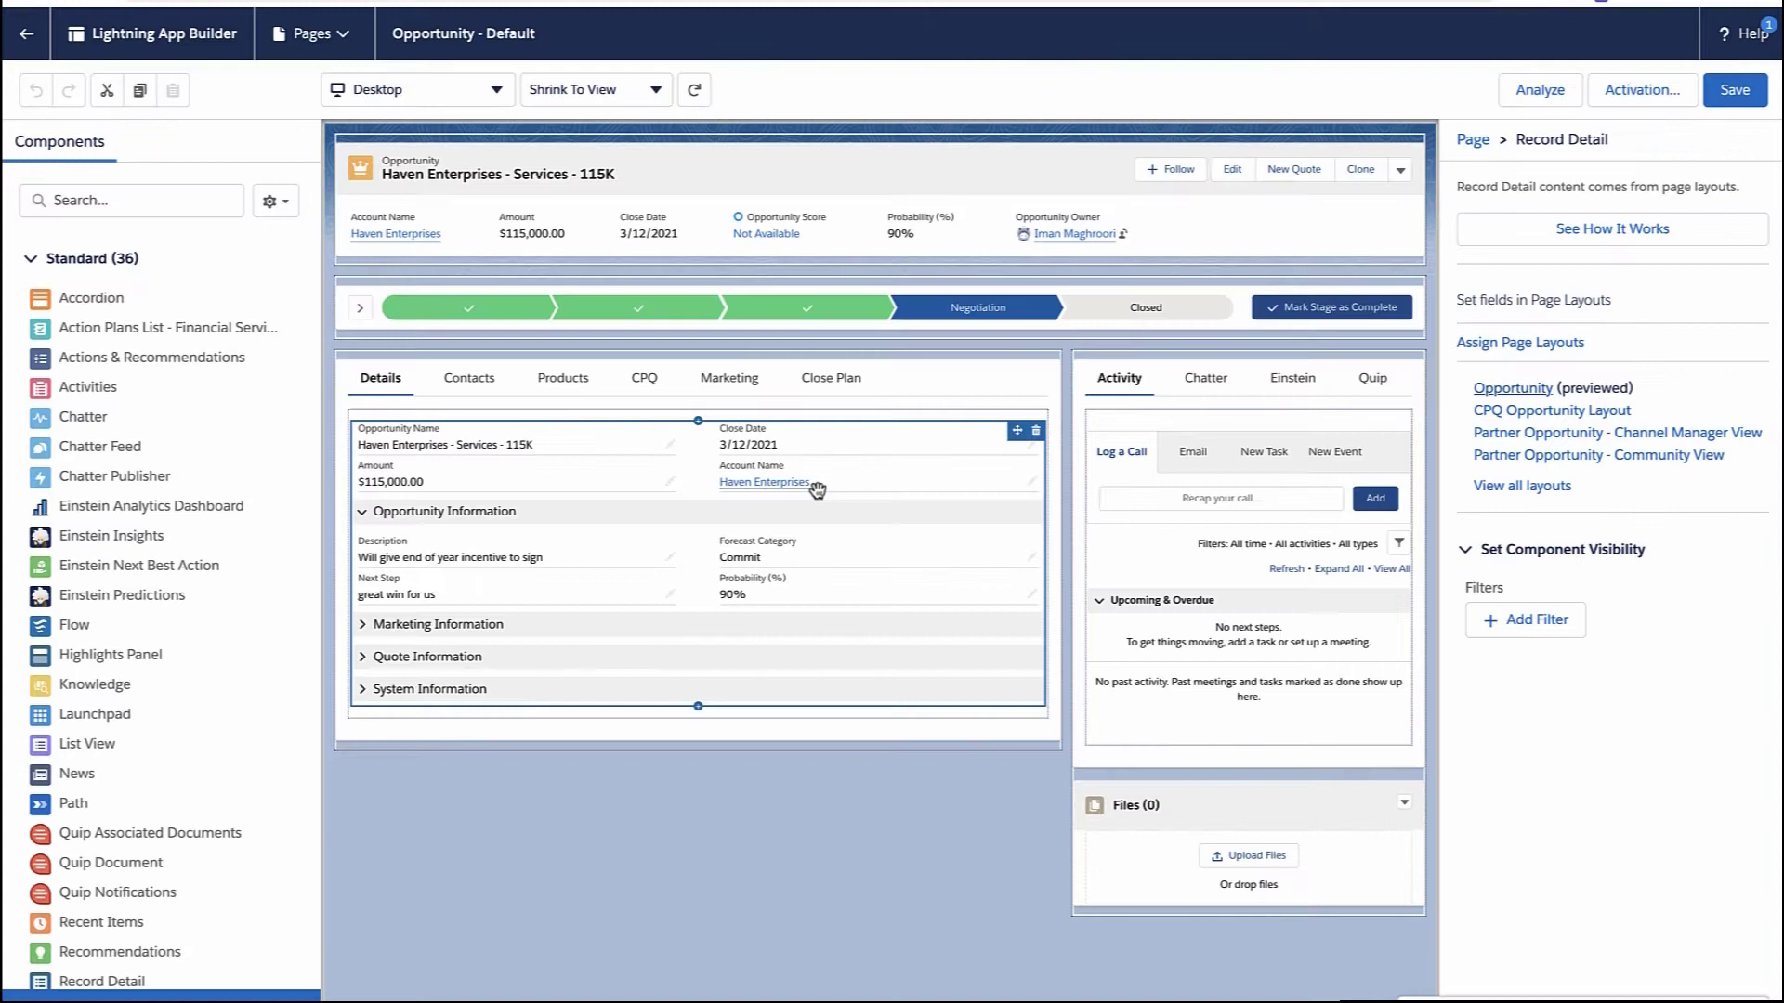
Reload the builder preview and filter the Components list by 'rela'.
click(694, 91)
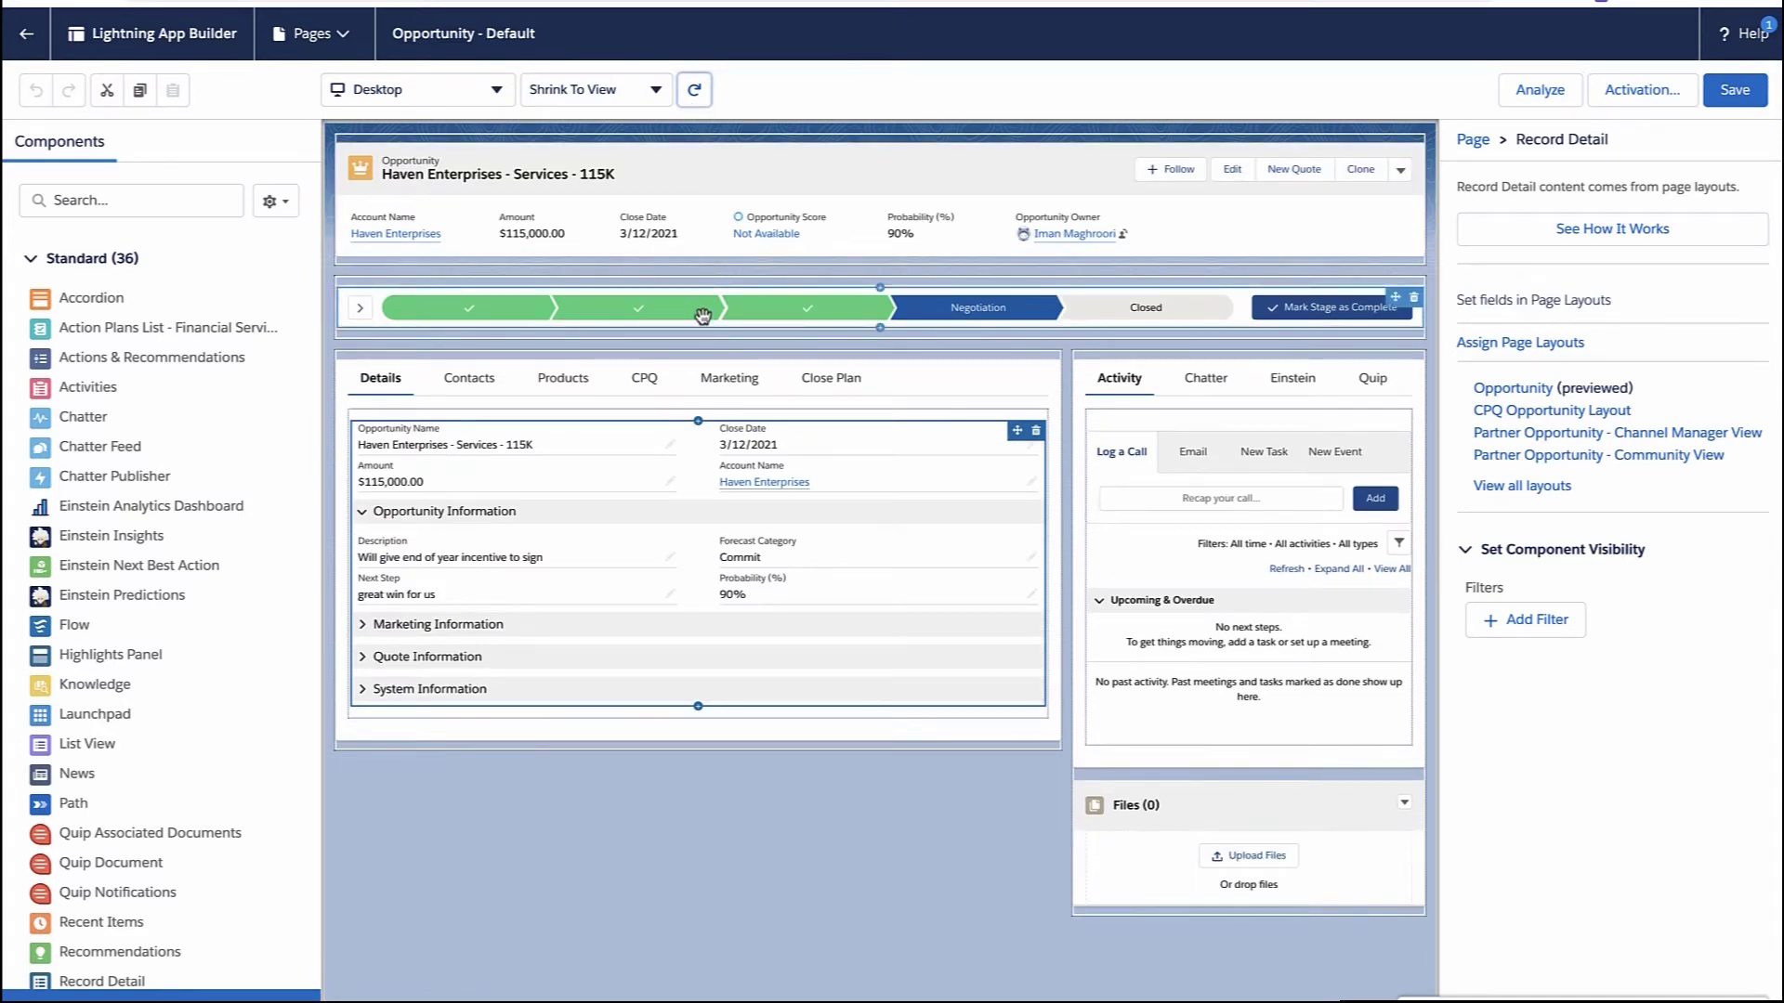
scroll(277, 474, down, 1)
scroll(278, 474, up, 1)
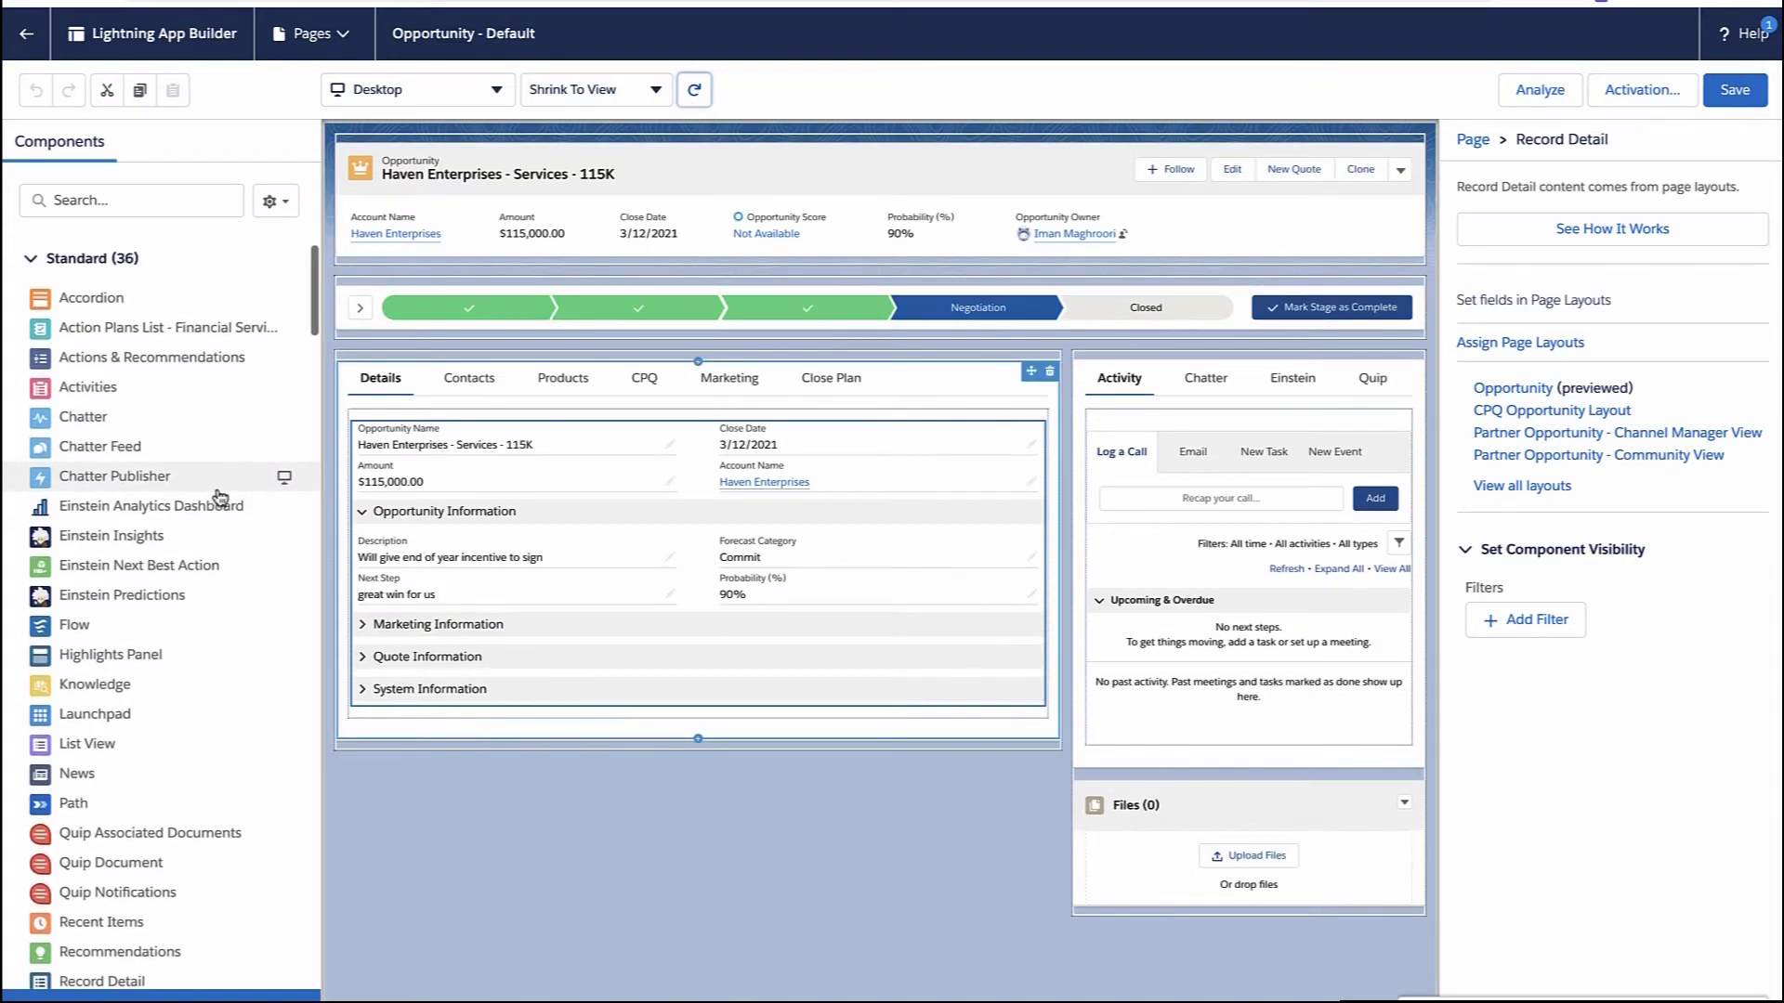
click(147, 201)
text(rela)
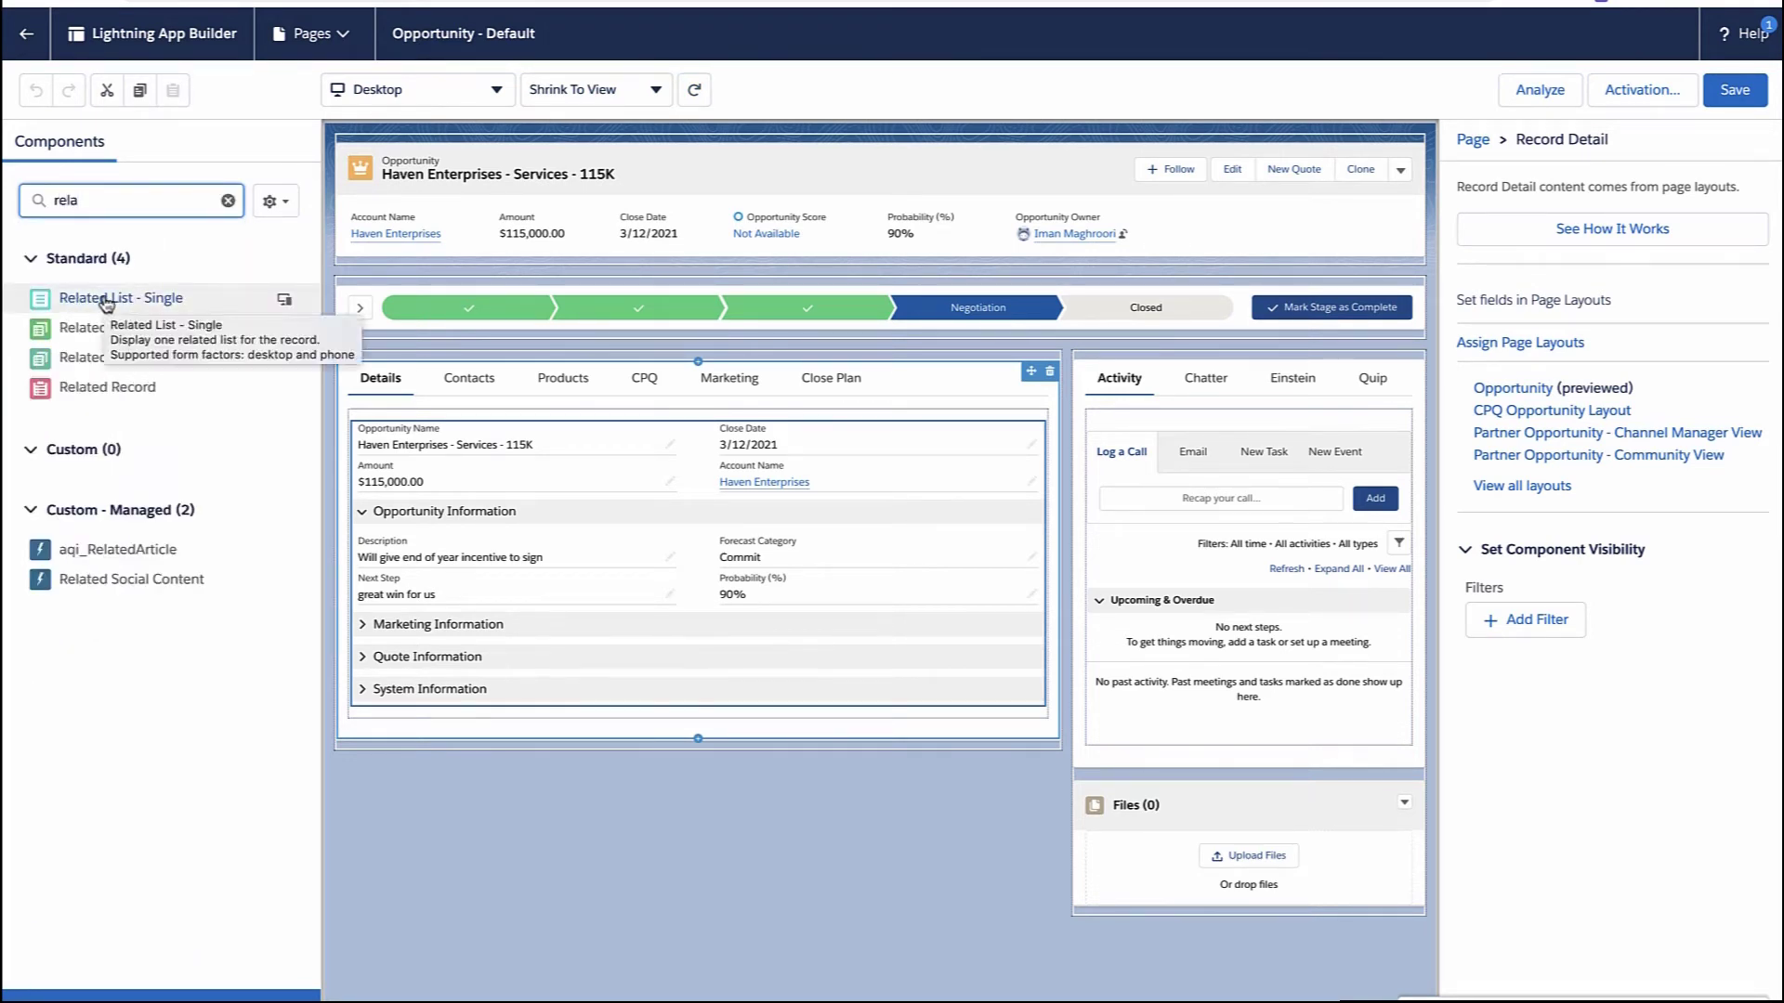
Put a Related List - Single below Details showing Opportunity Team, and save the page.
drag(137, 302, 577, 743)
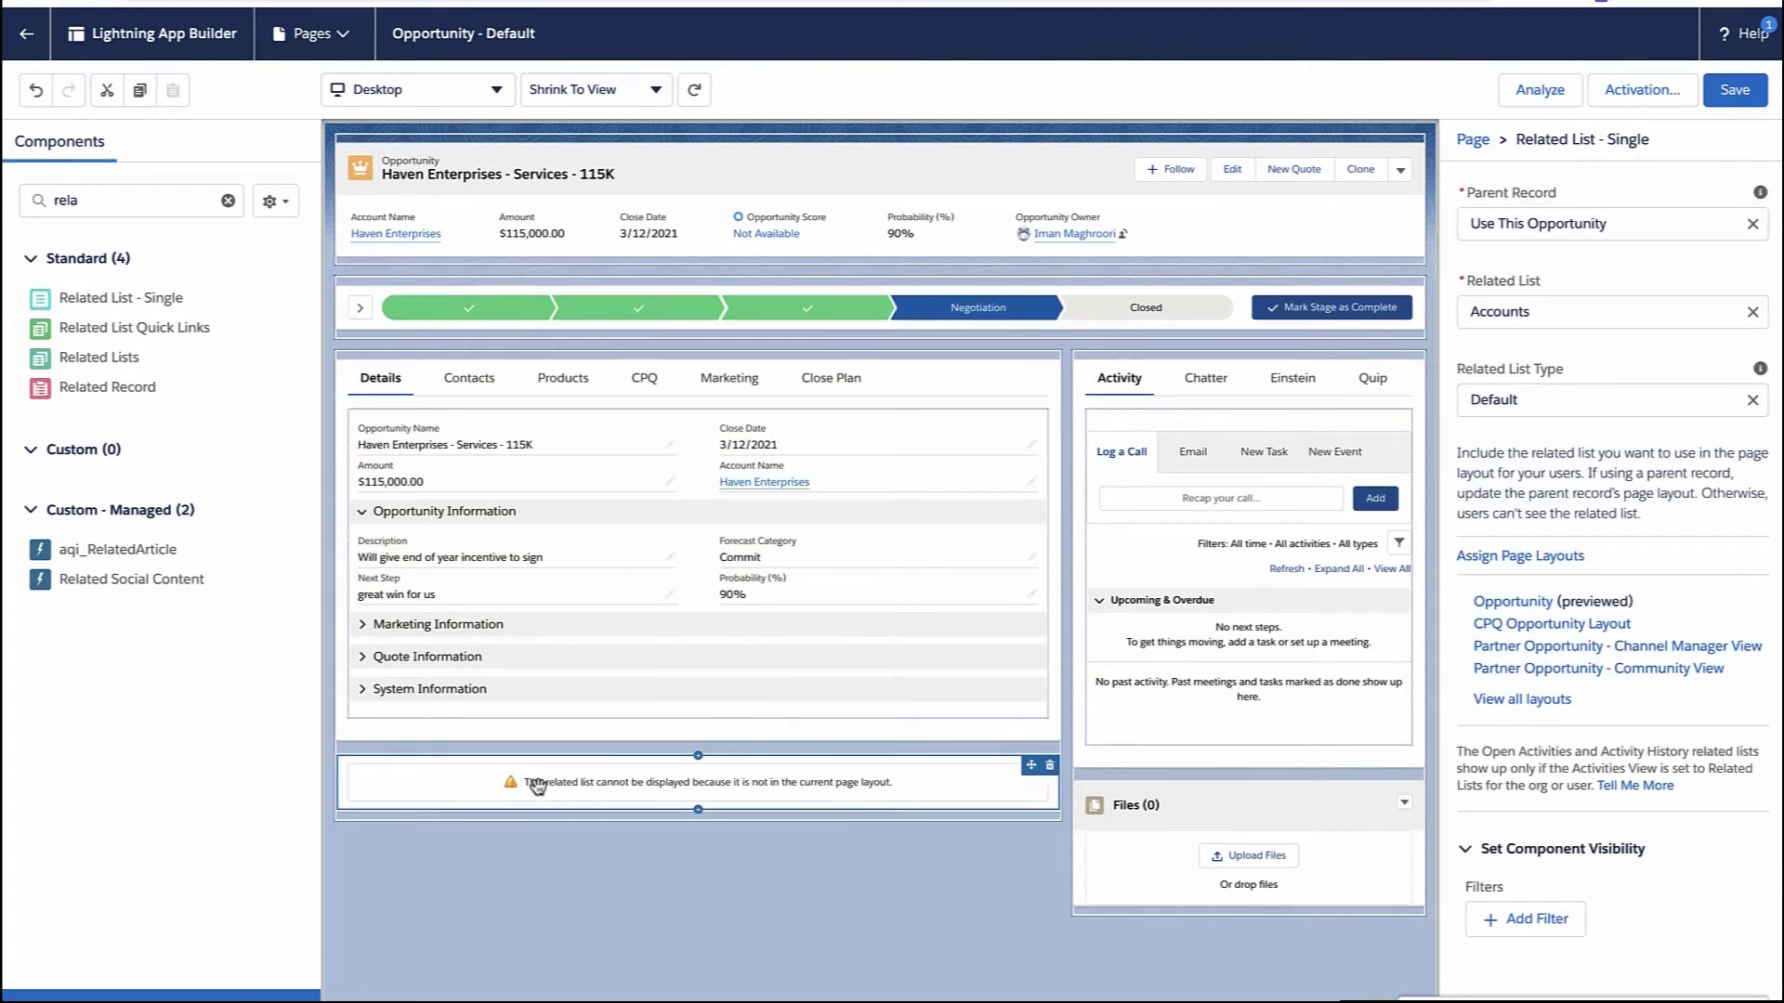
click(1516, 224)
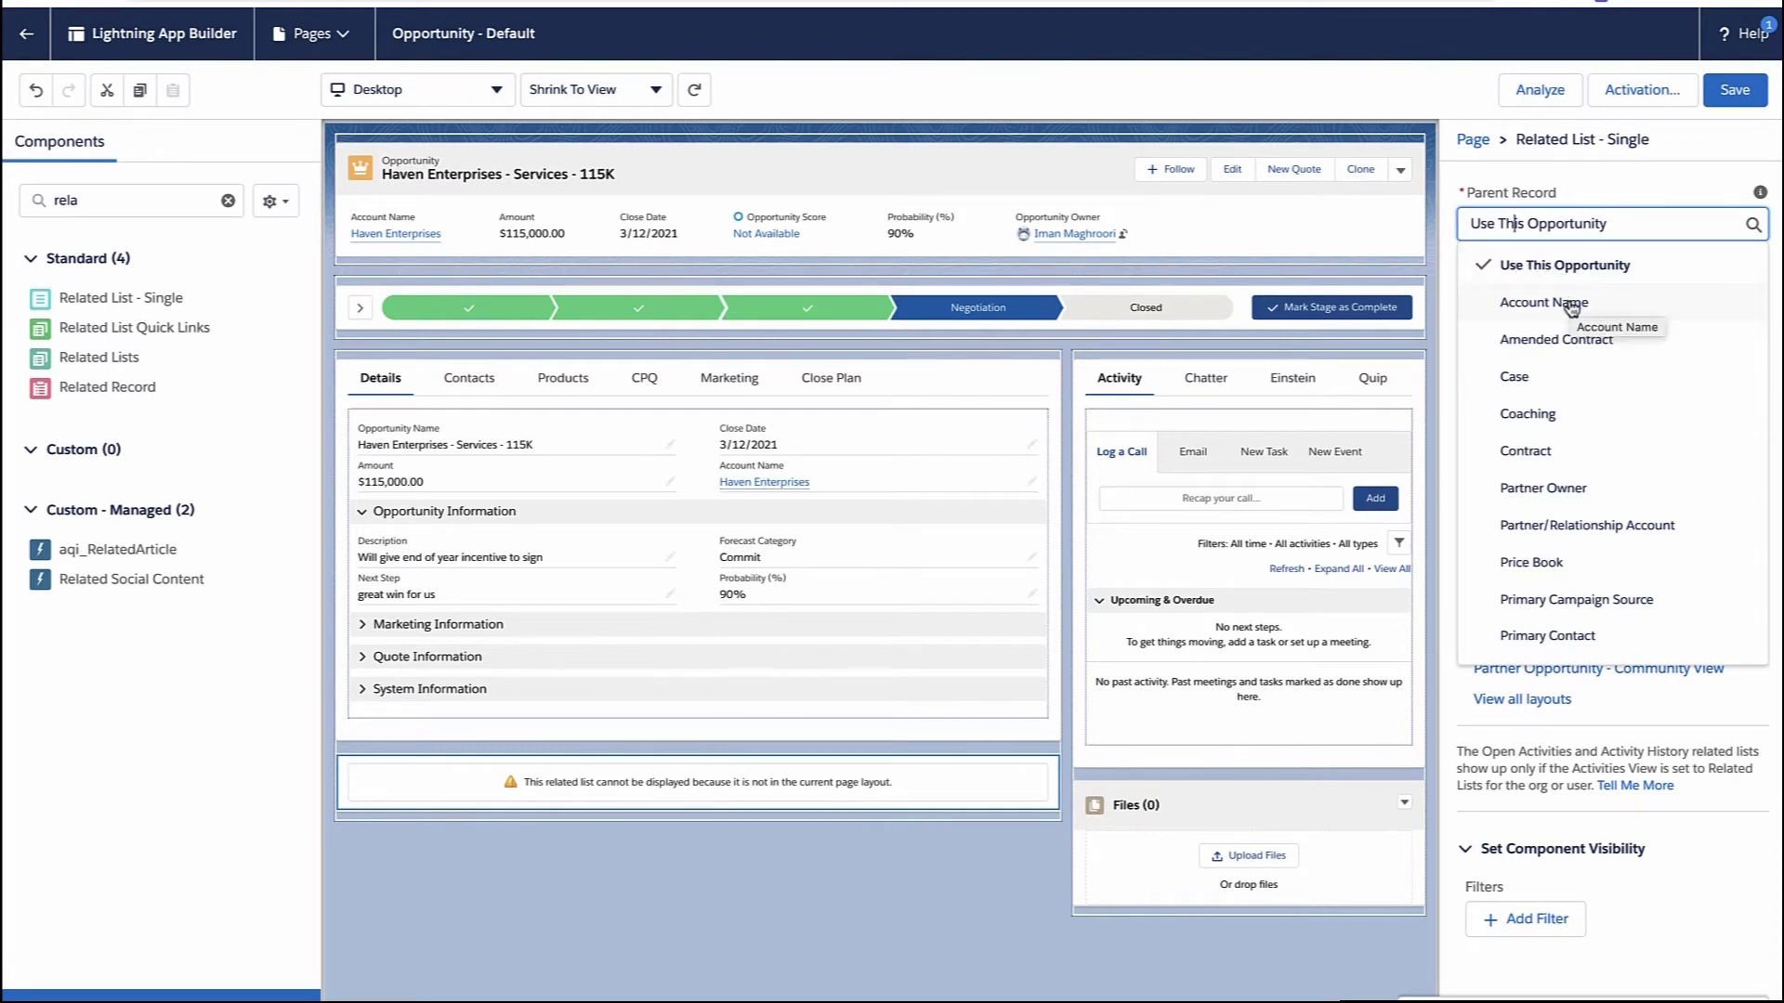
click(1568, 267)
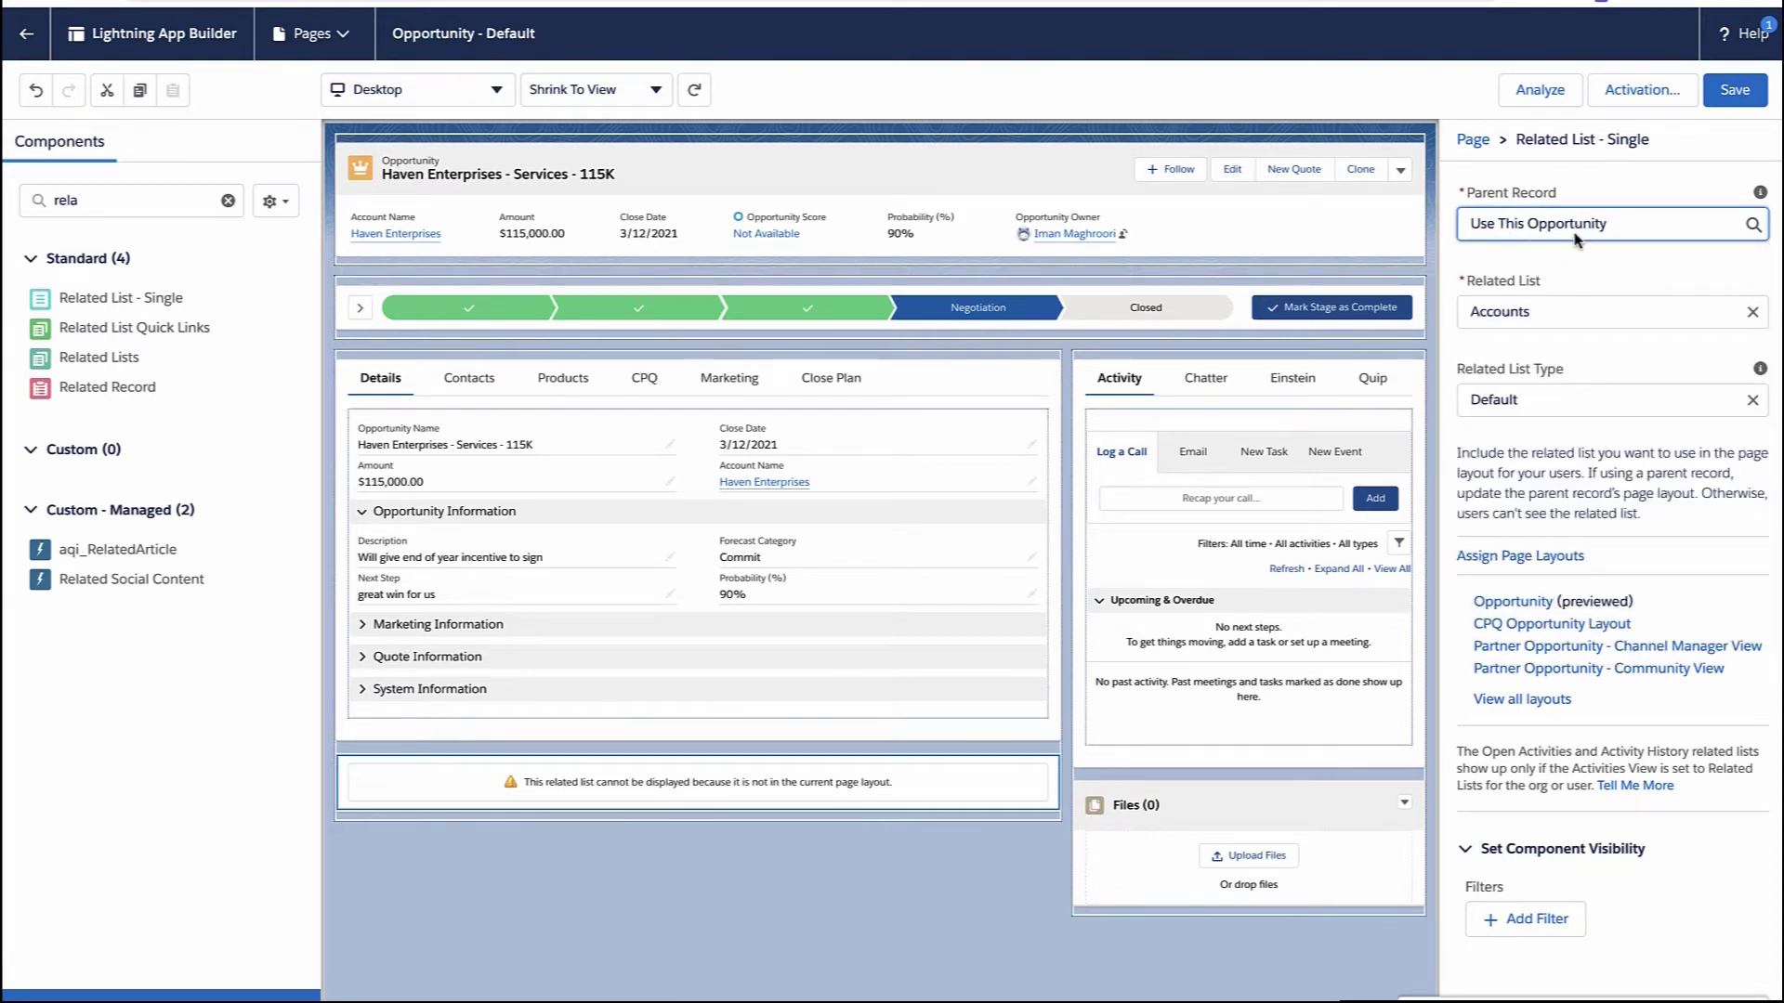
click(1554, 311)
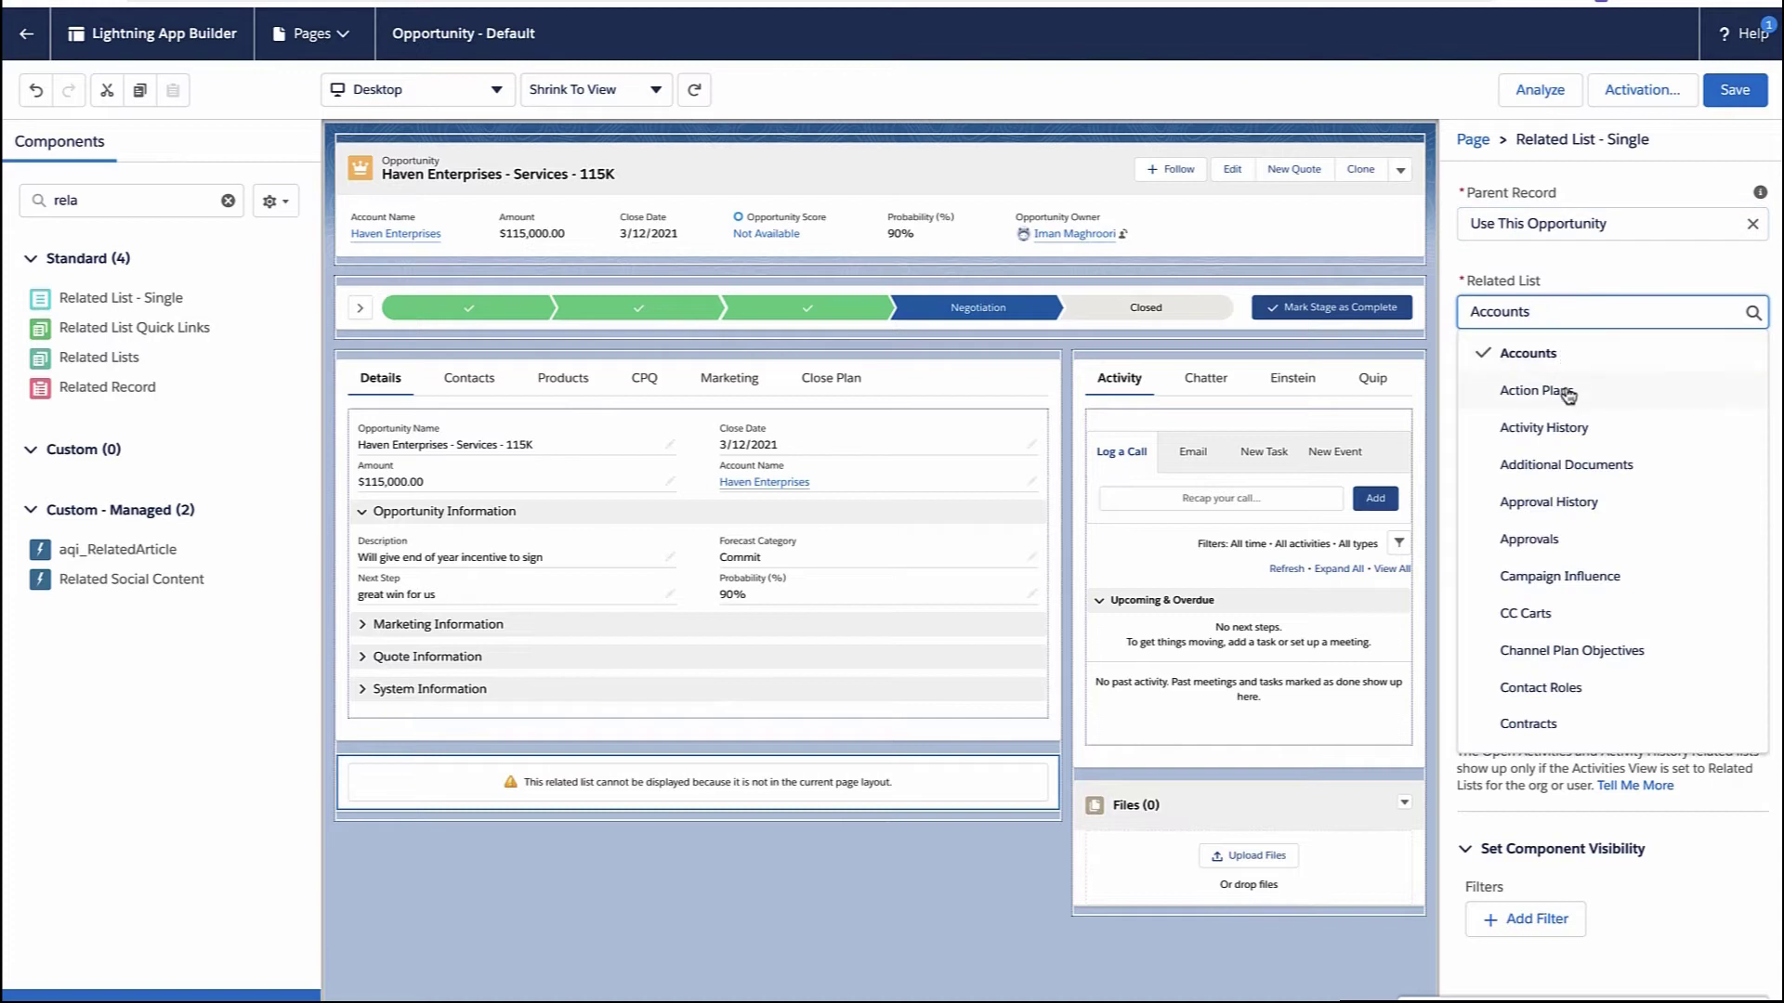
key(ctrl+a)
text(opp)
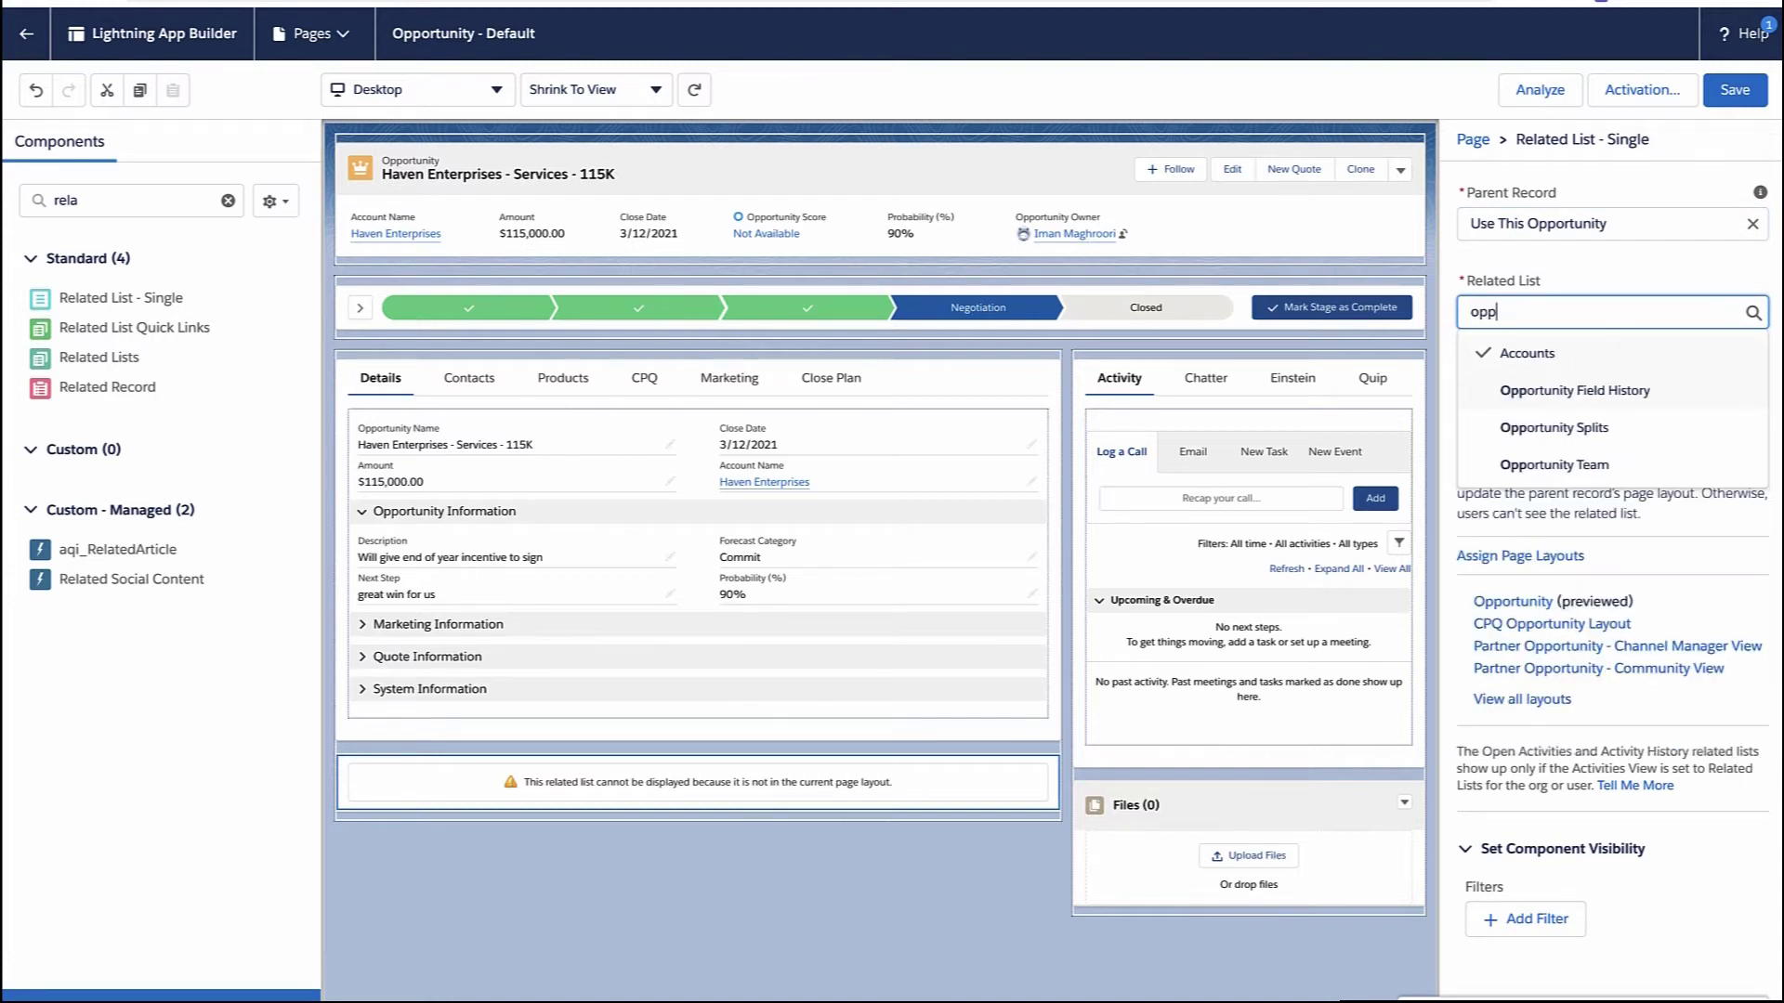
click(1561, 464)
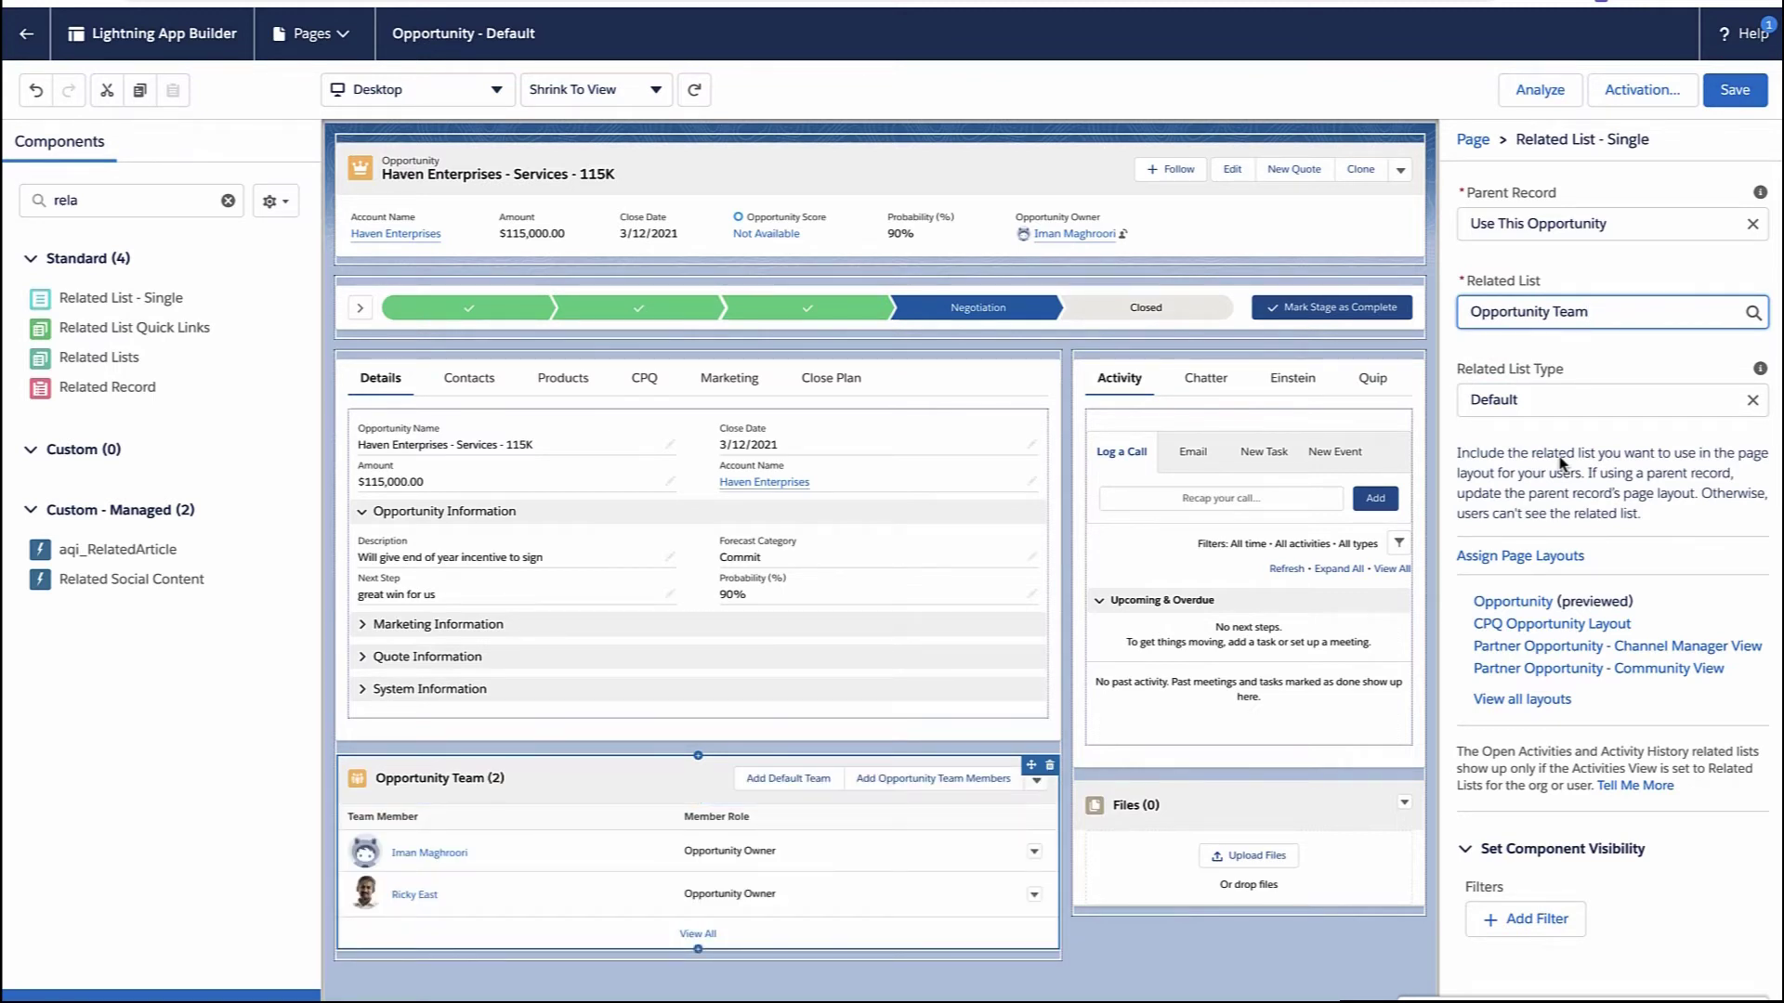
click(1607, 354)
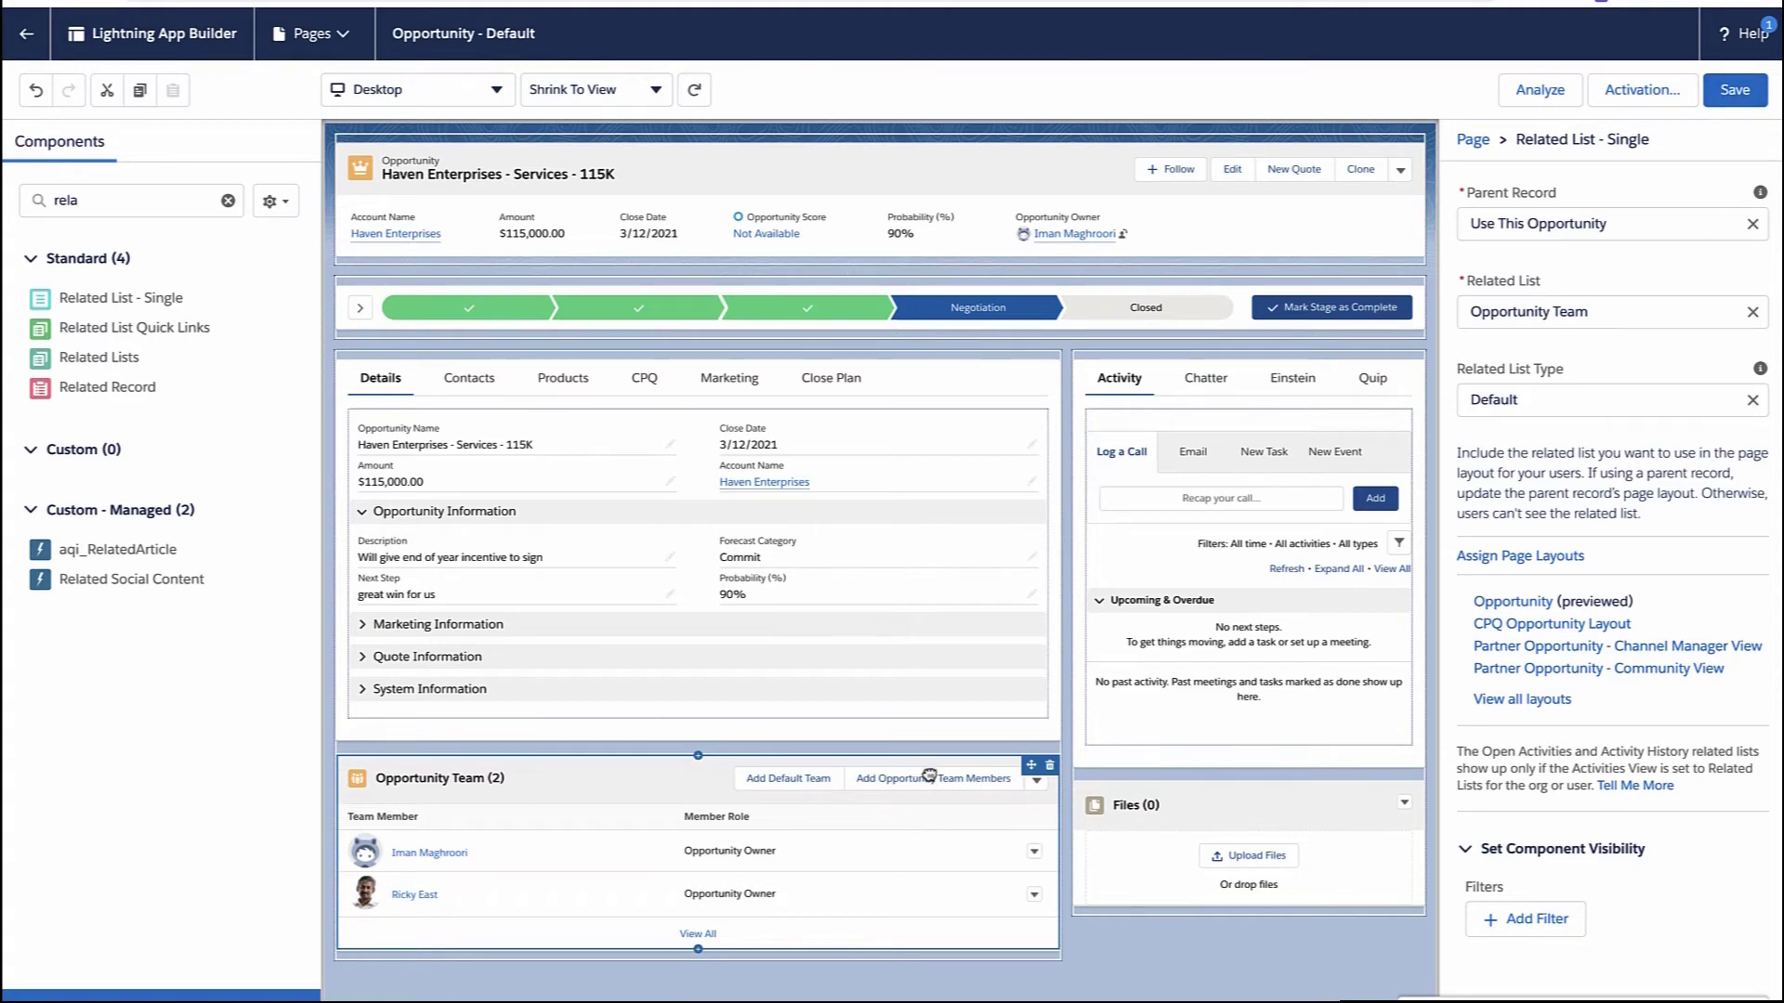
drag(929, 774, 926, 777)
click(1734, 90)
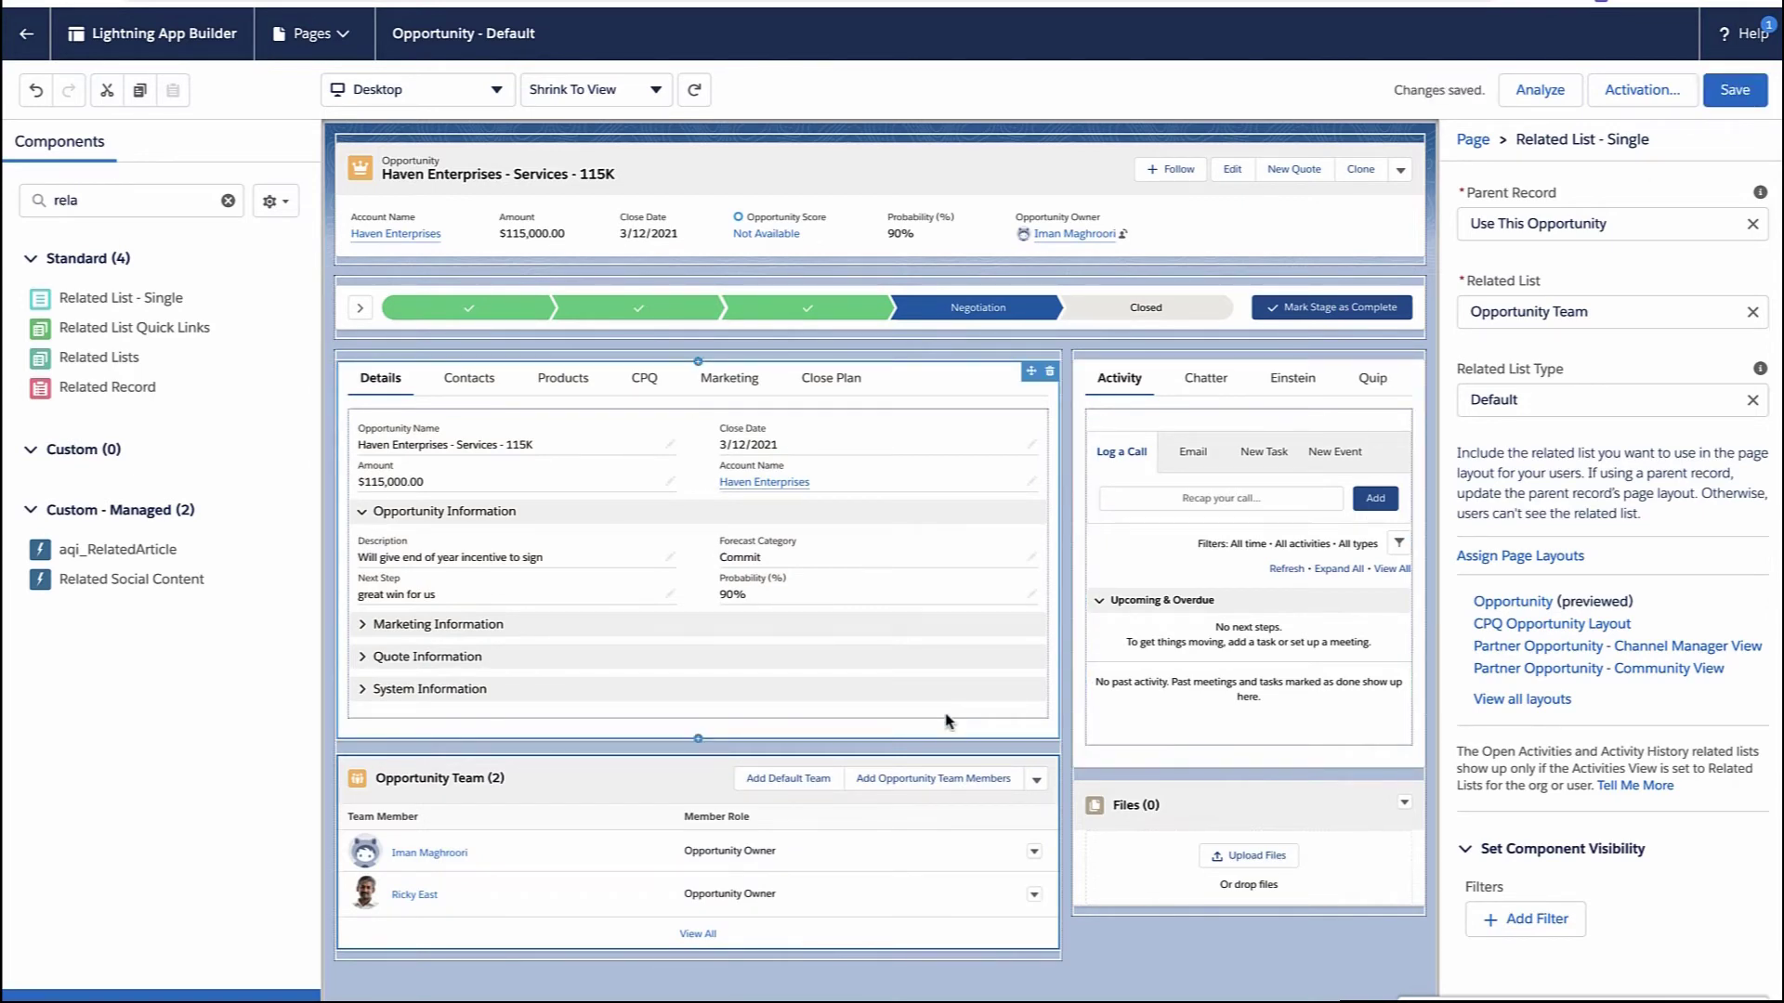
Back on the opportunity, start adding a team member and pick the sales representative user.
click(26, 34)
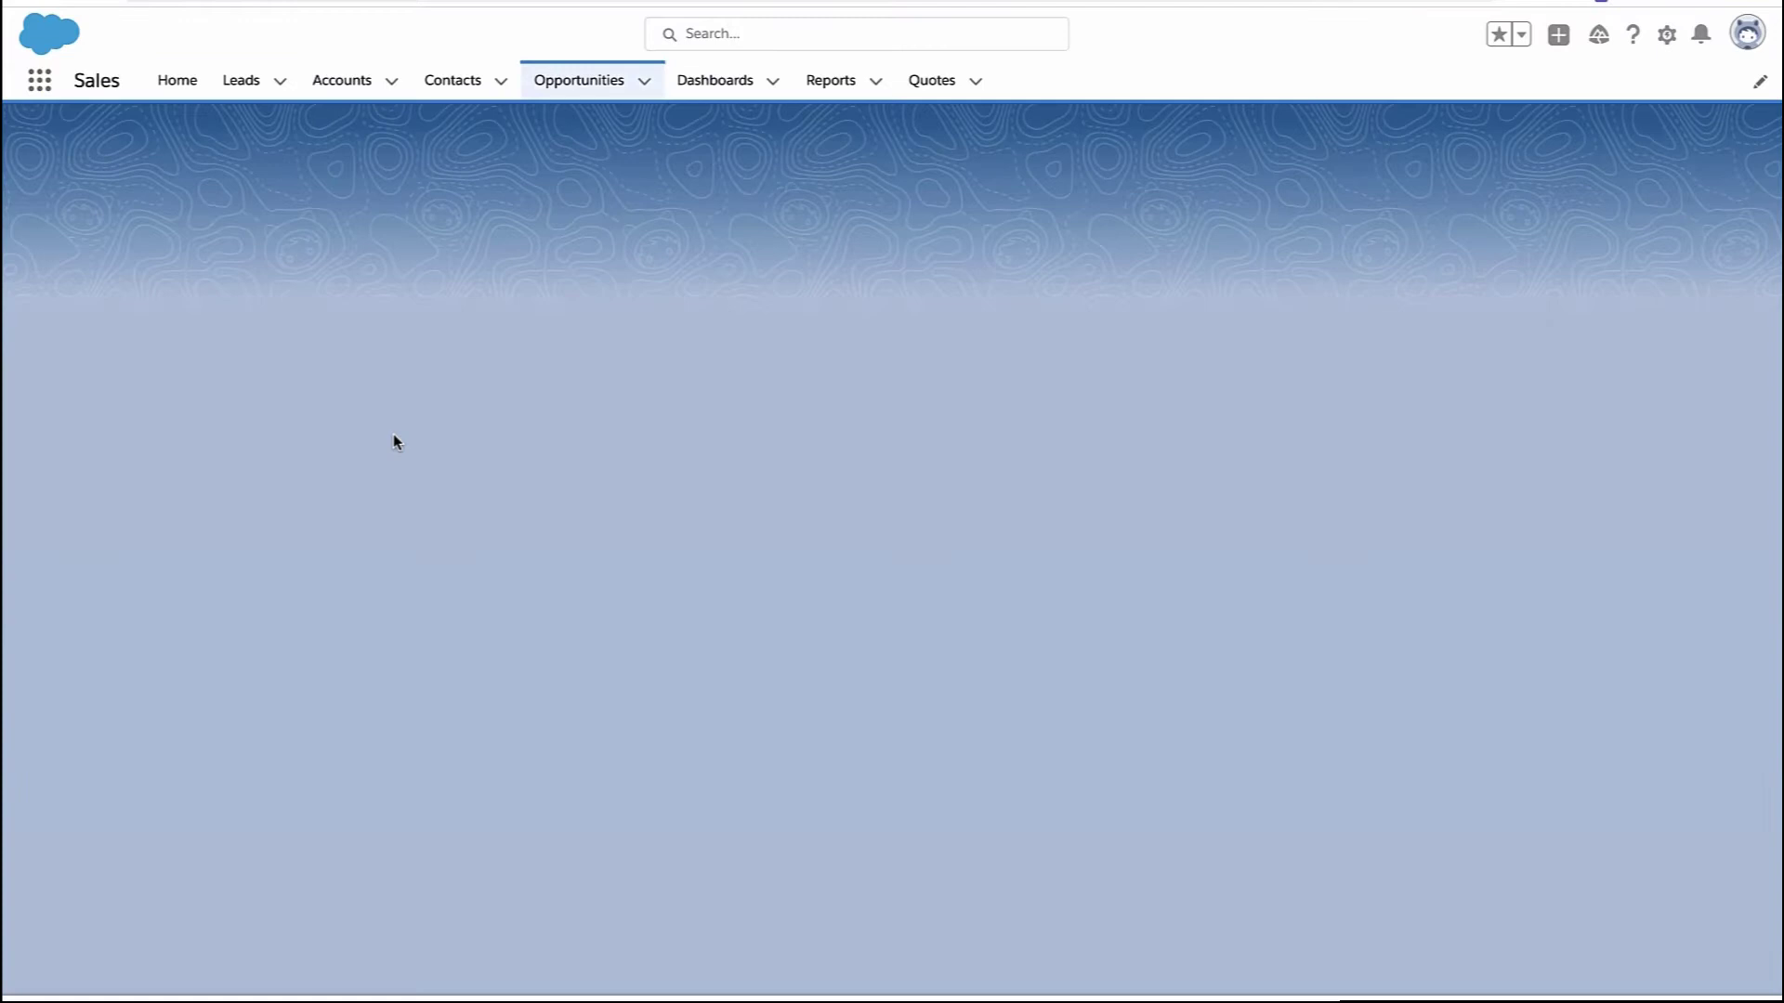
scroll(393, 436, down, 2)
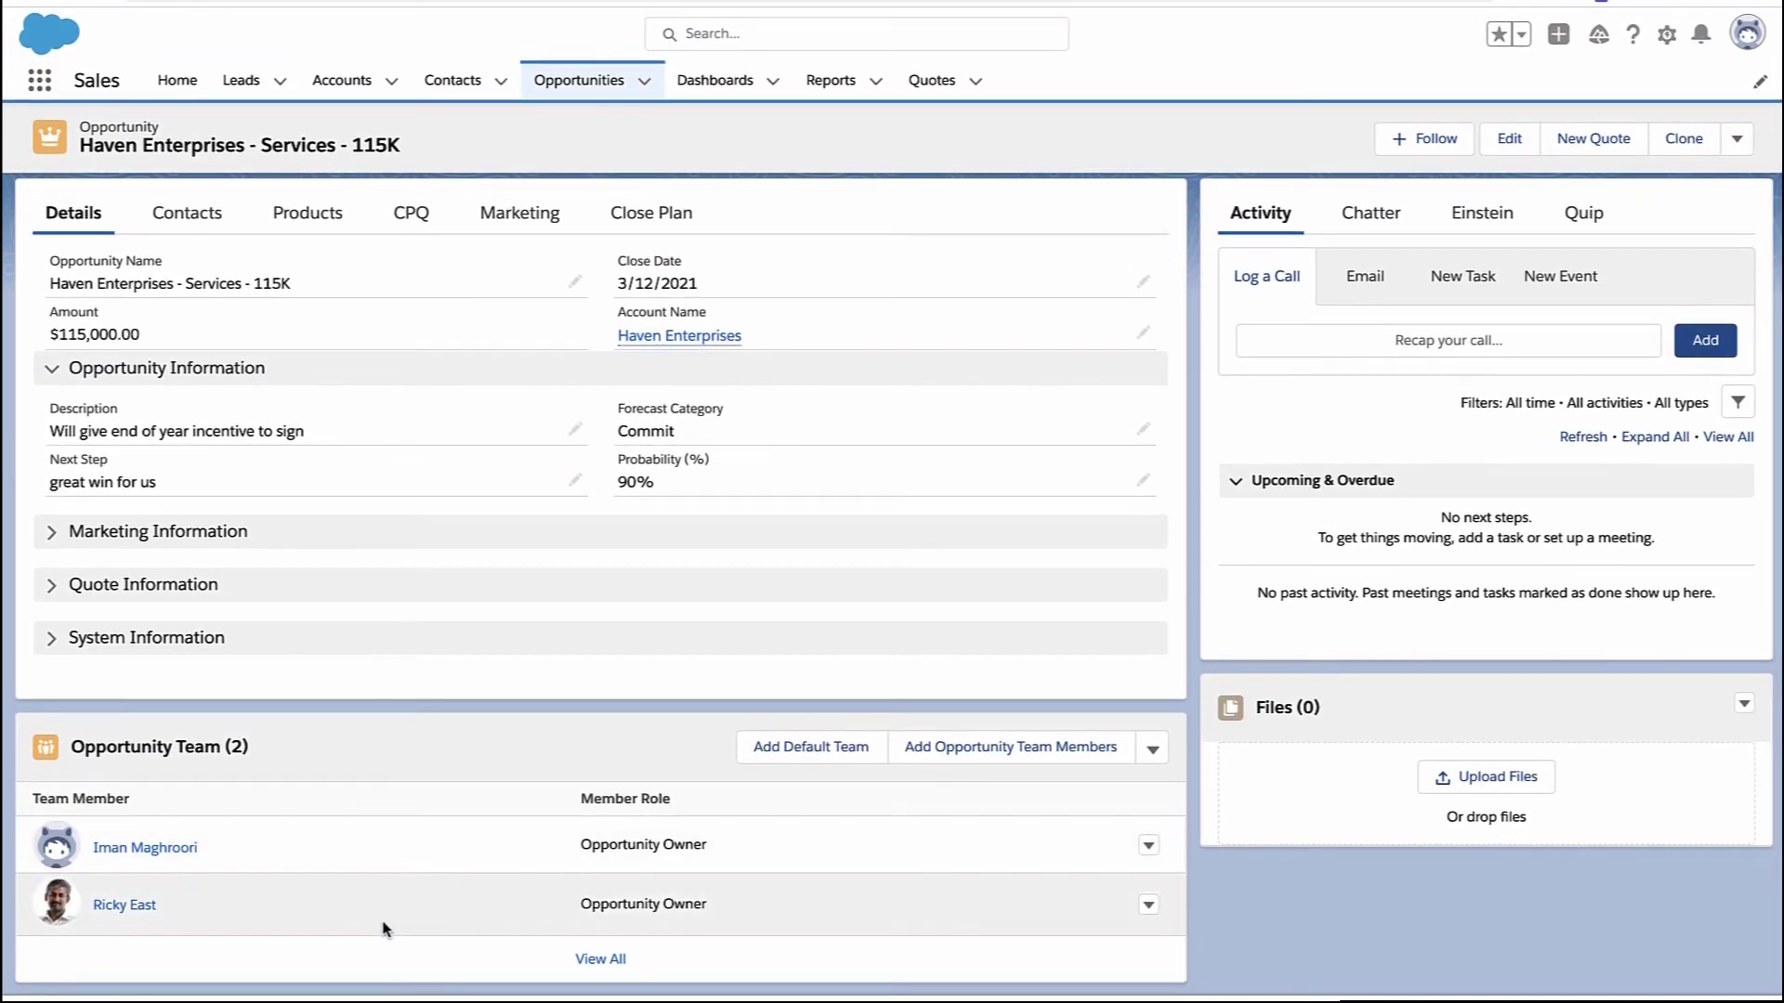
click(957, 756)
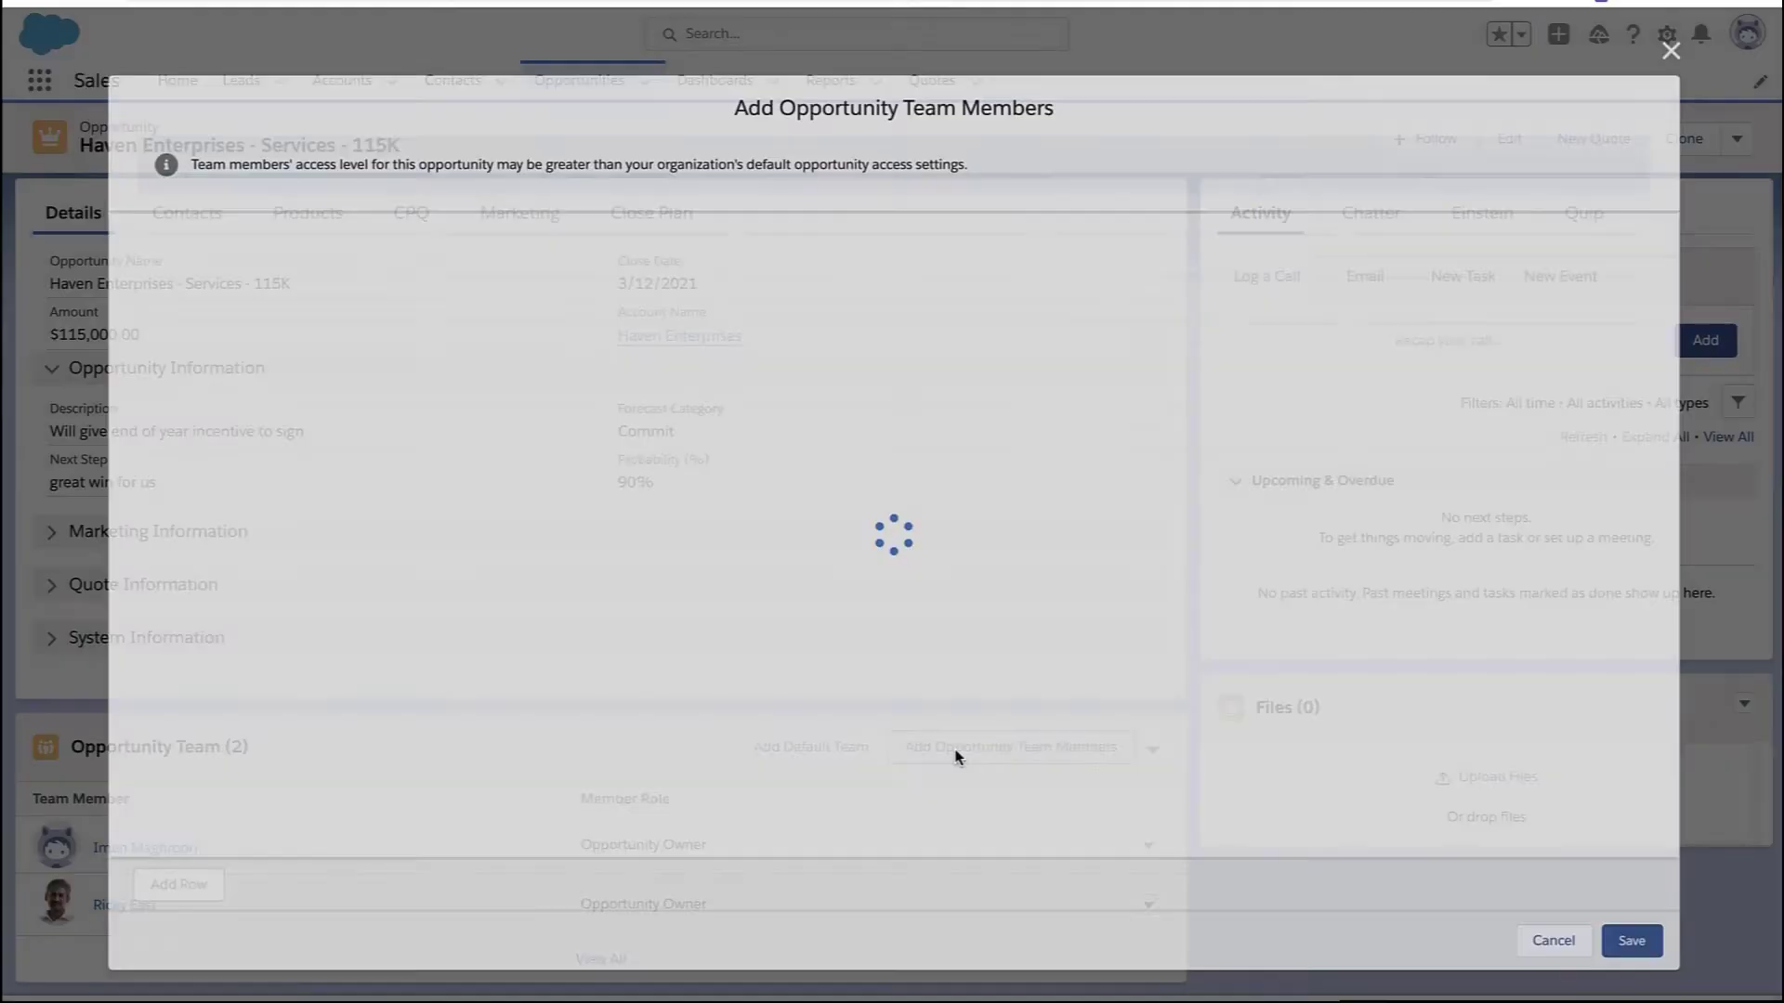
click(360, 257)
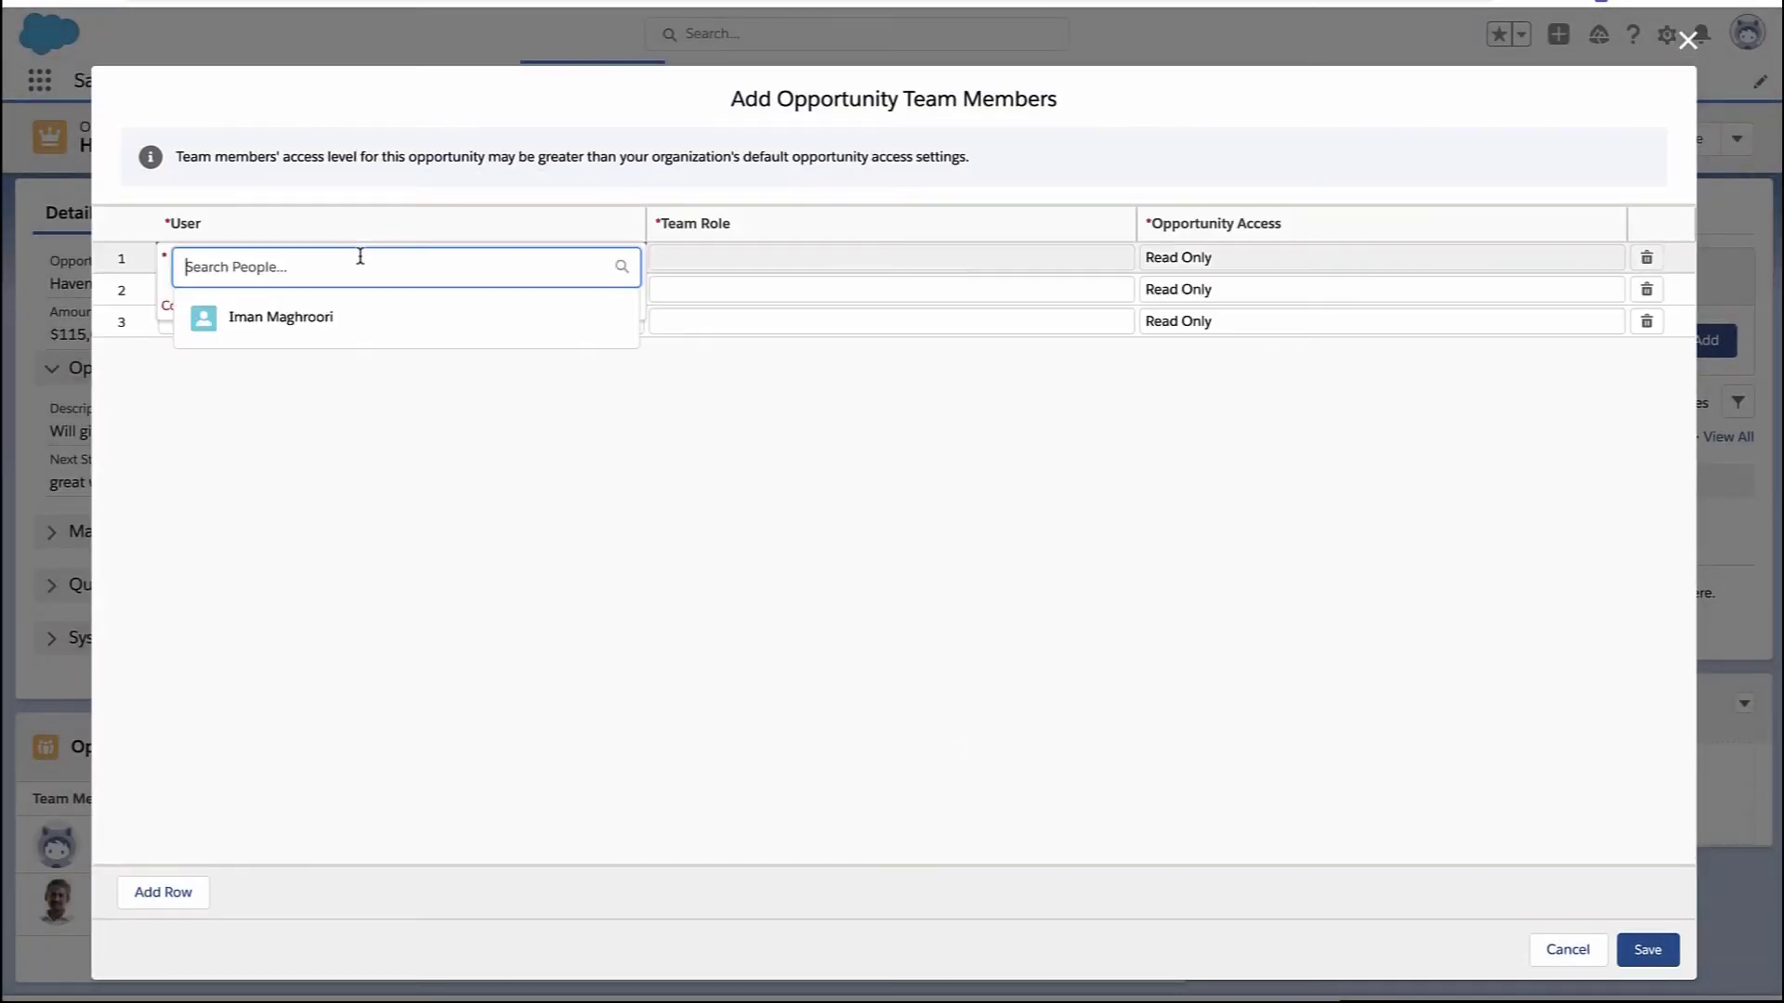
text(kas)
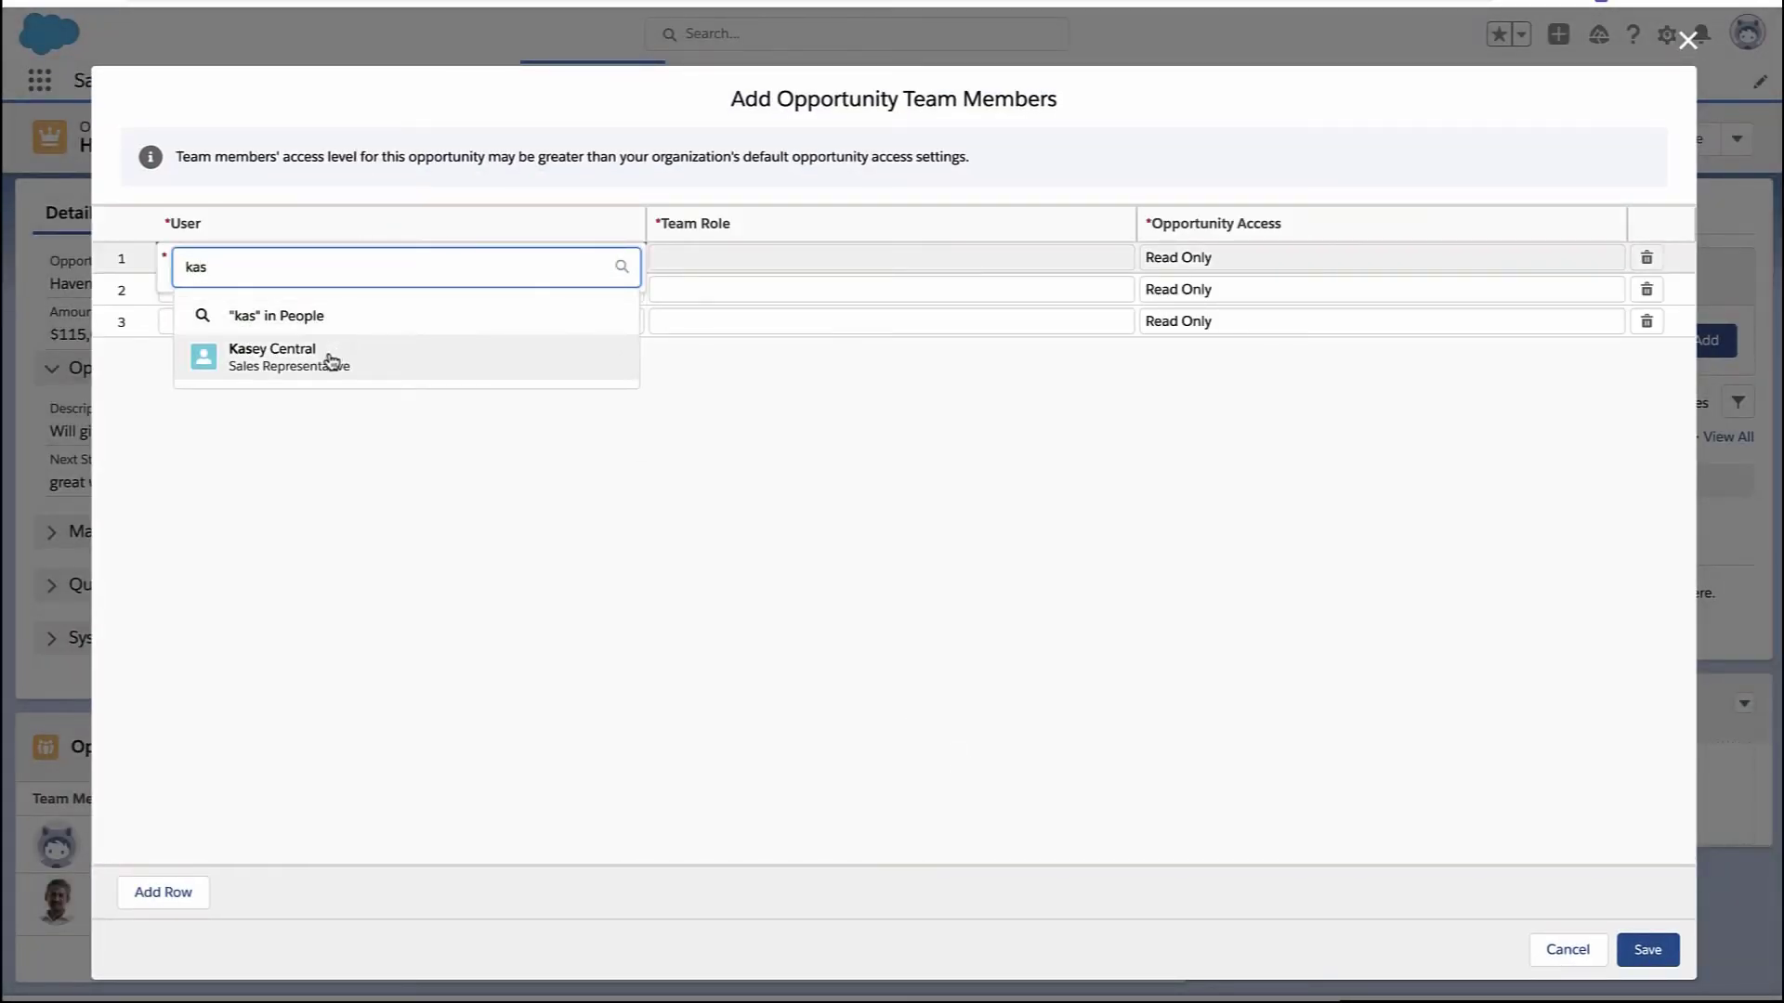
click(334, 361)
Give the new member the Demo Master role with Read Only access and save.
click(810, 268)
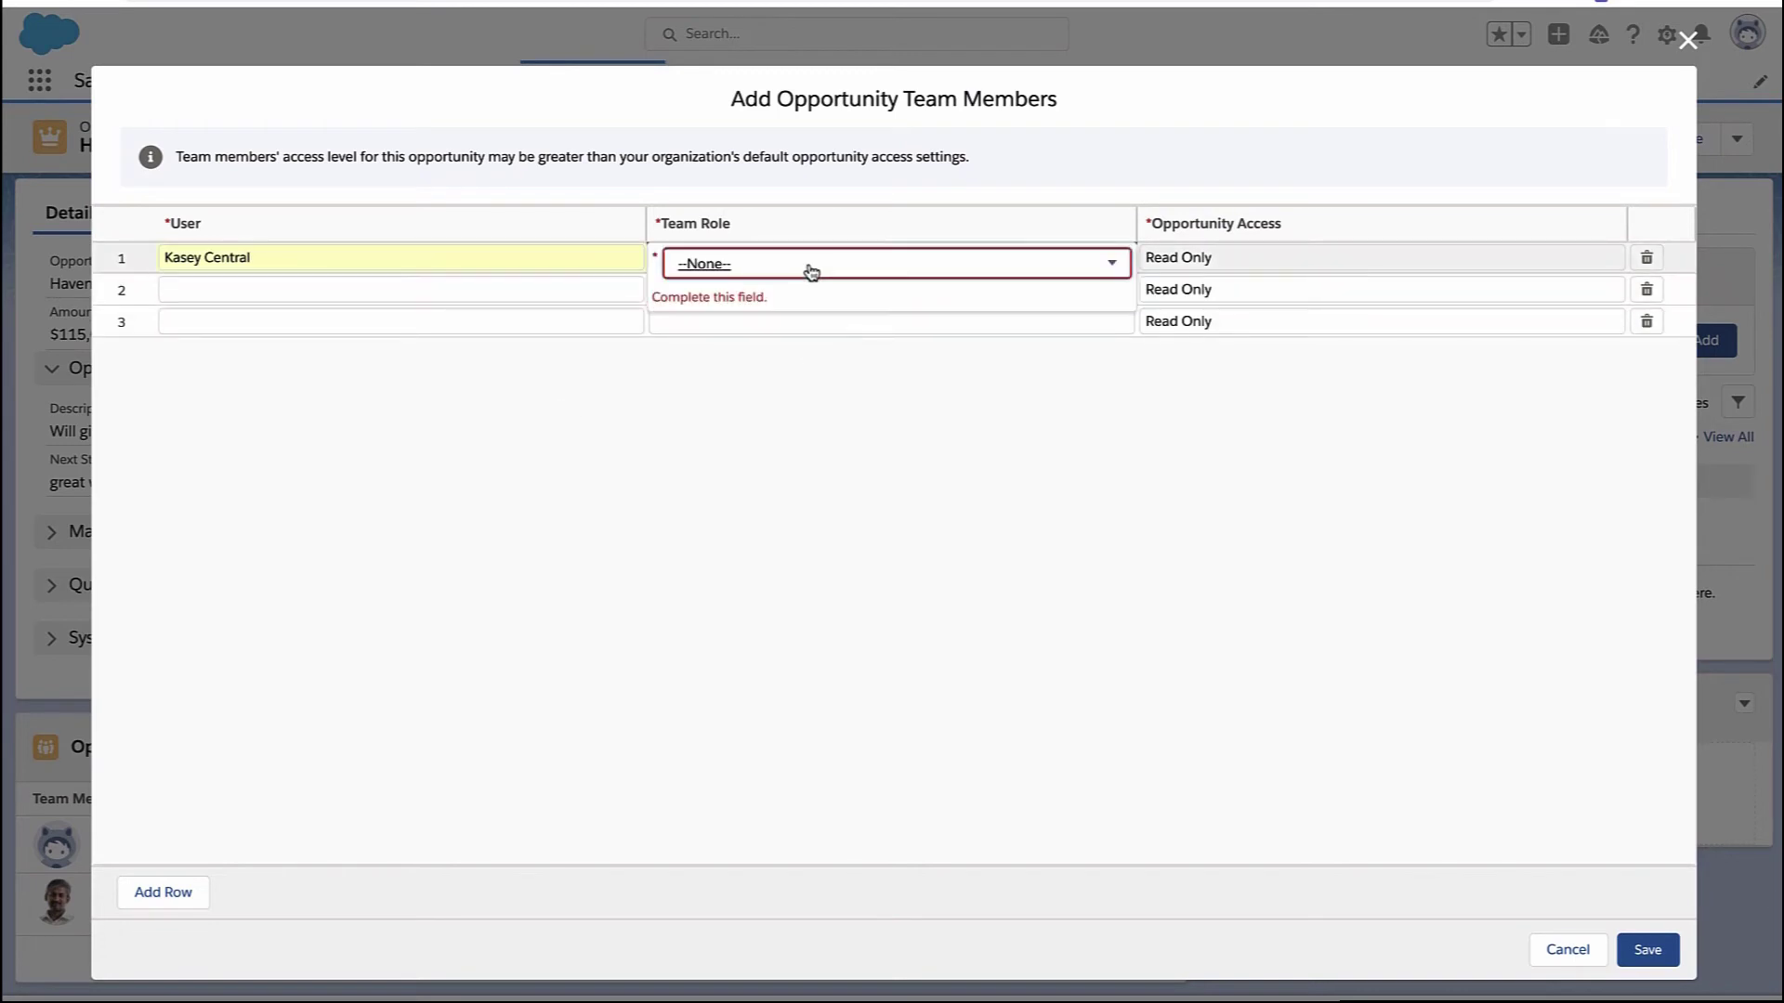
click(810, 269)
scroll(813, 344, down, 2)
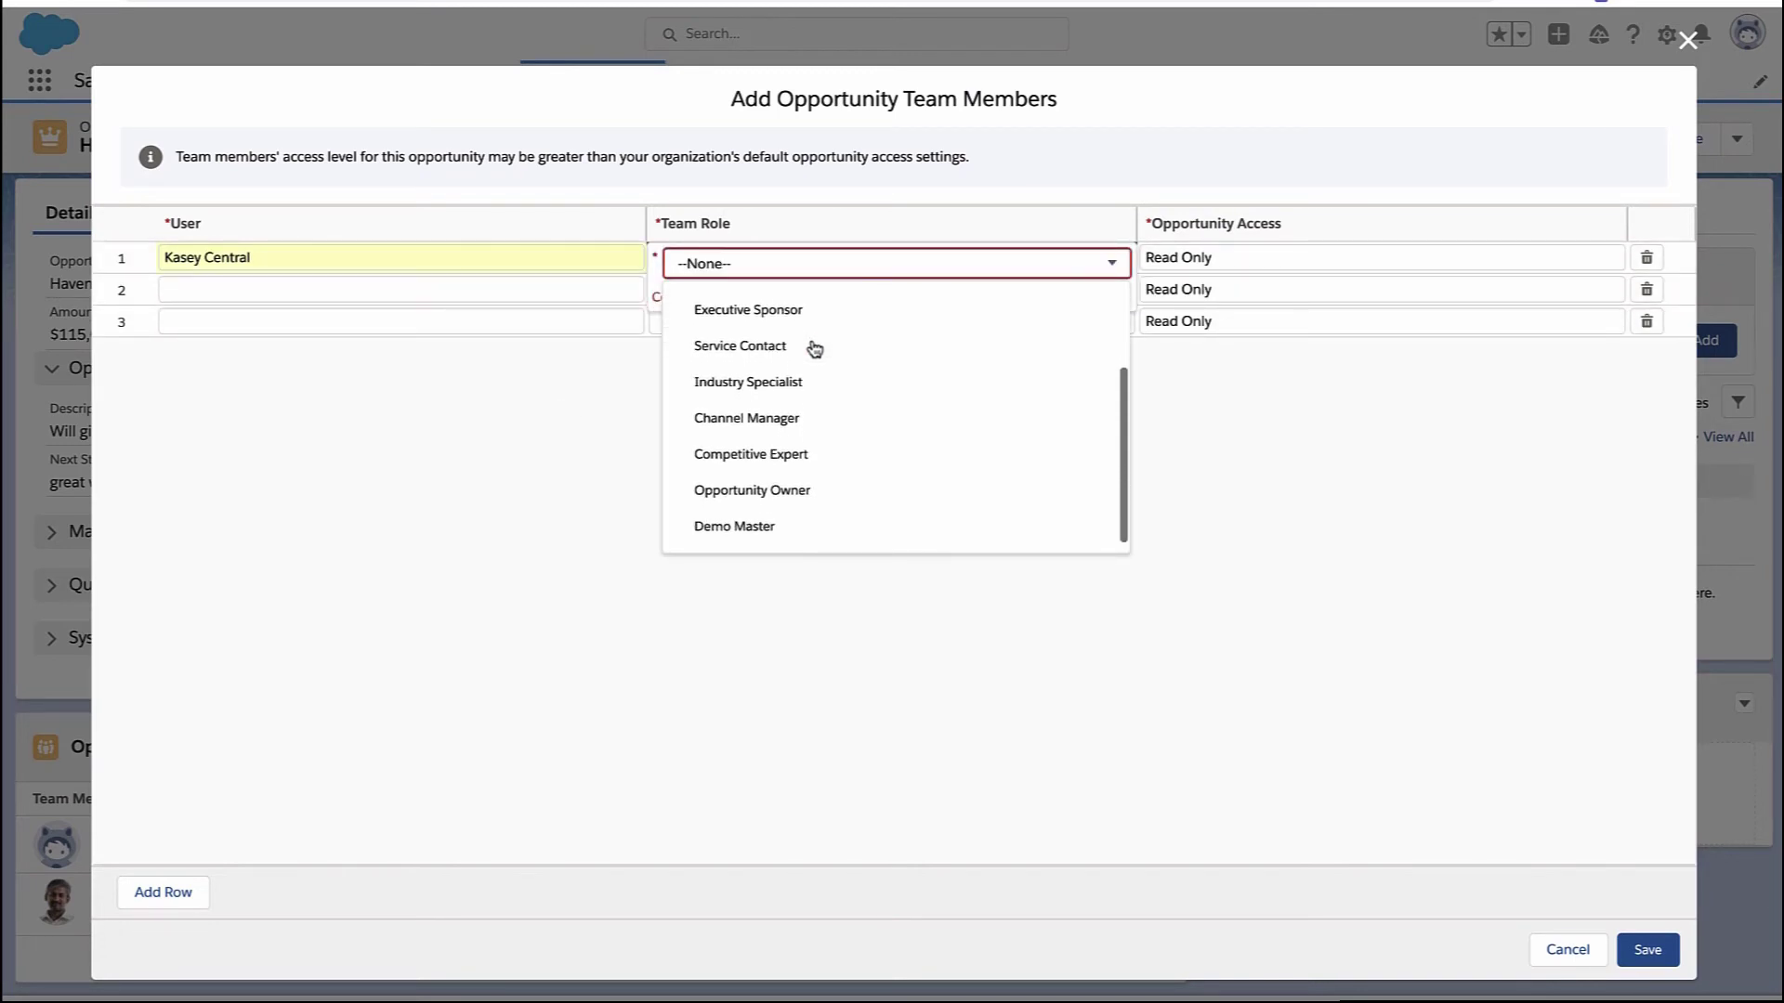
click(790, 526)
click(1236, 256)
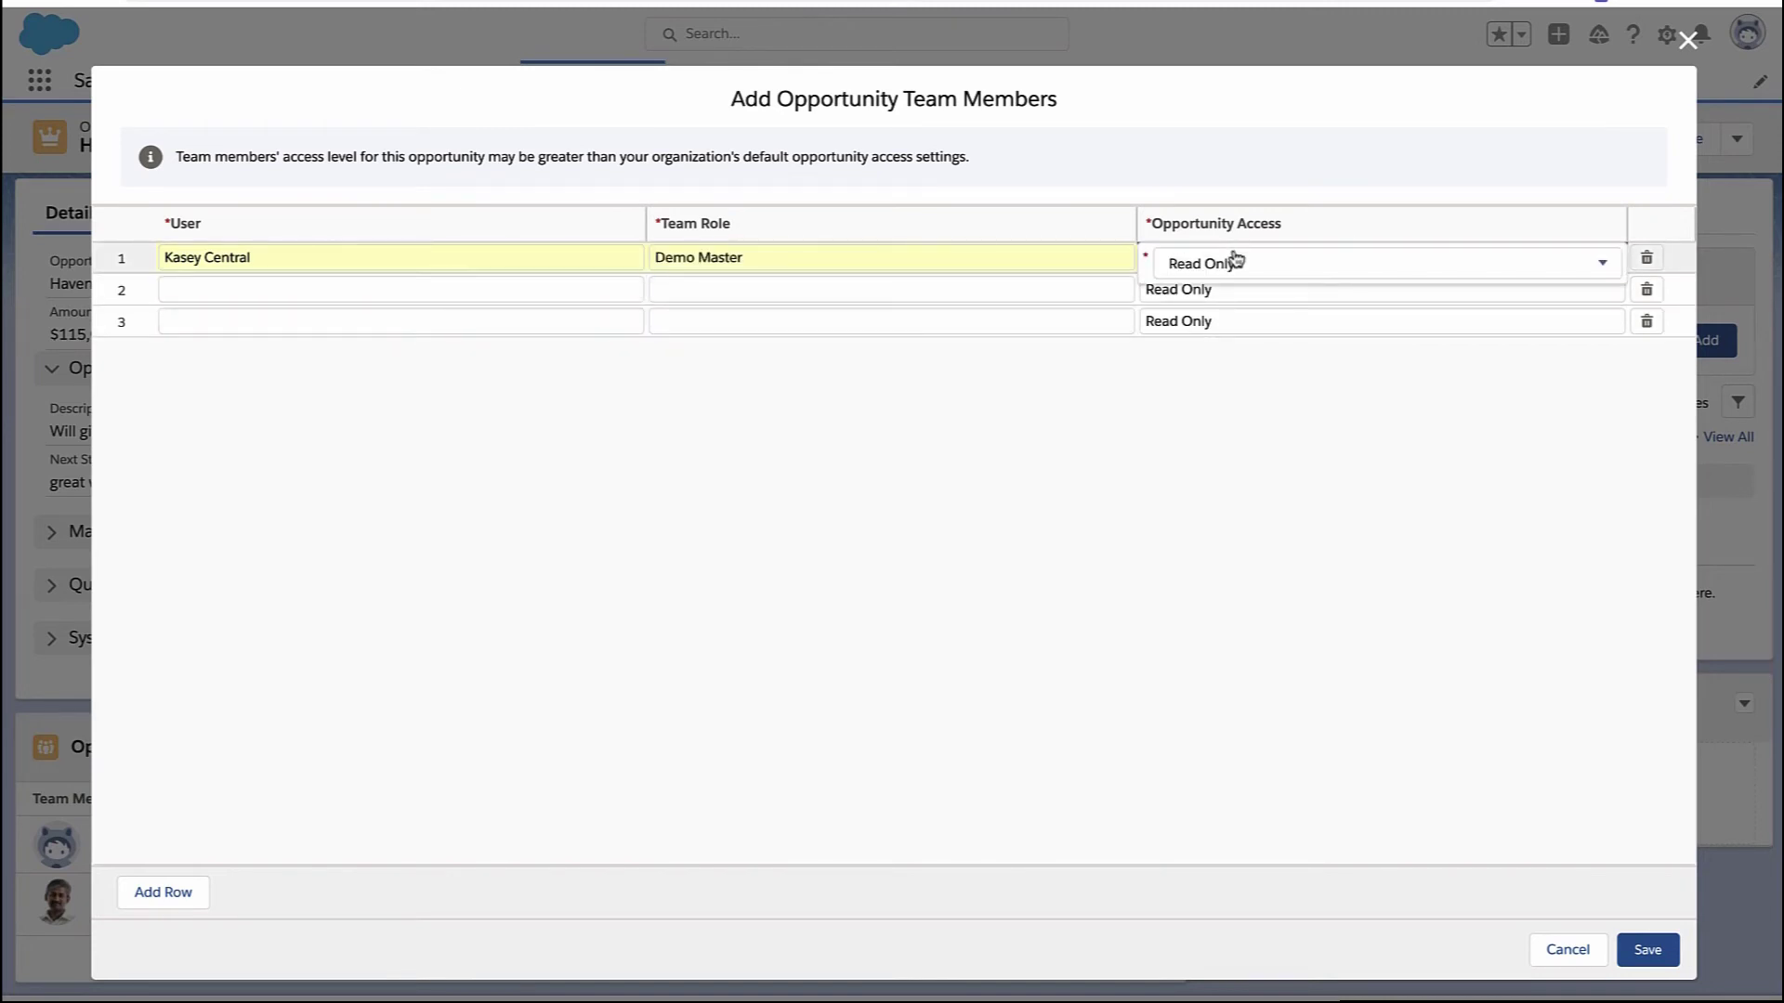
click(1233, 265)
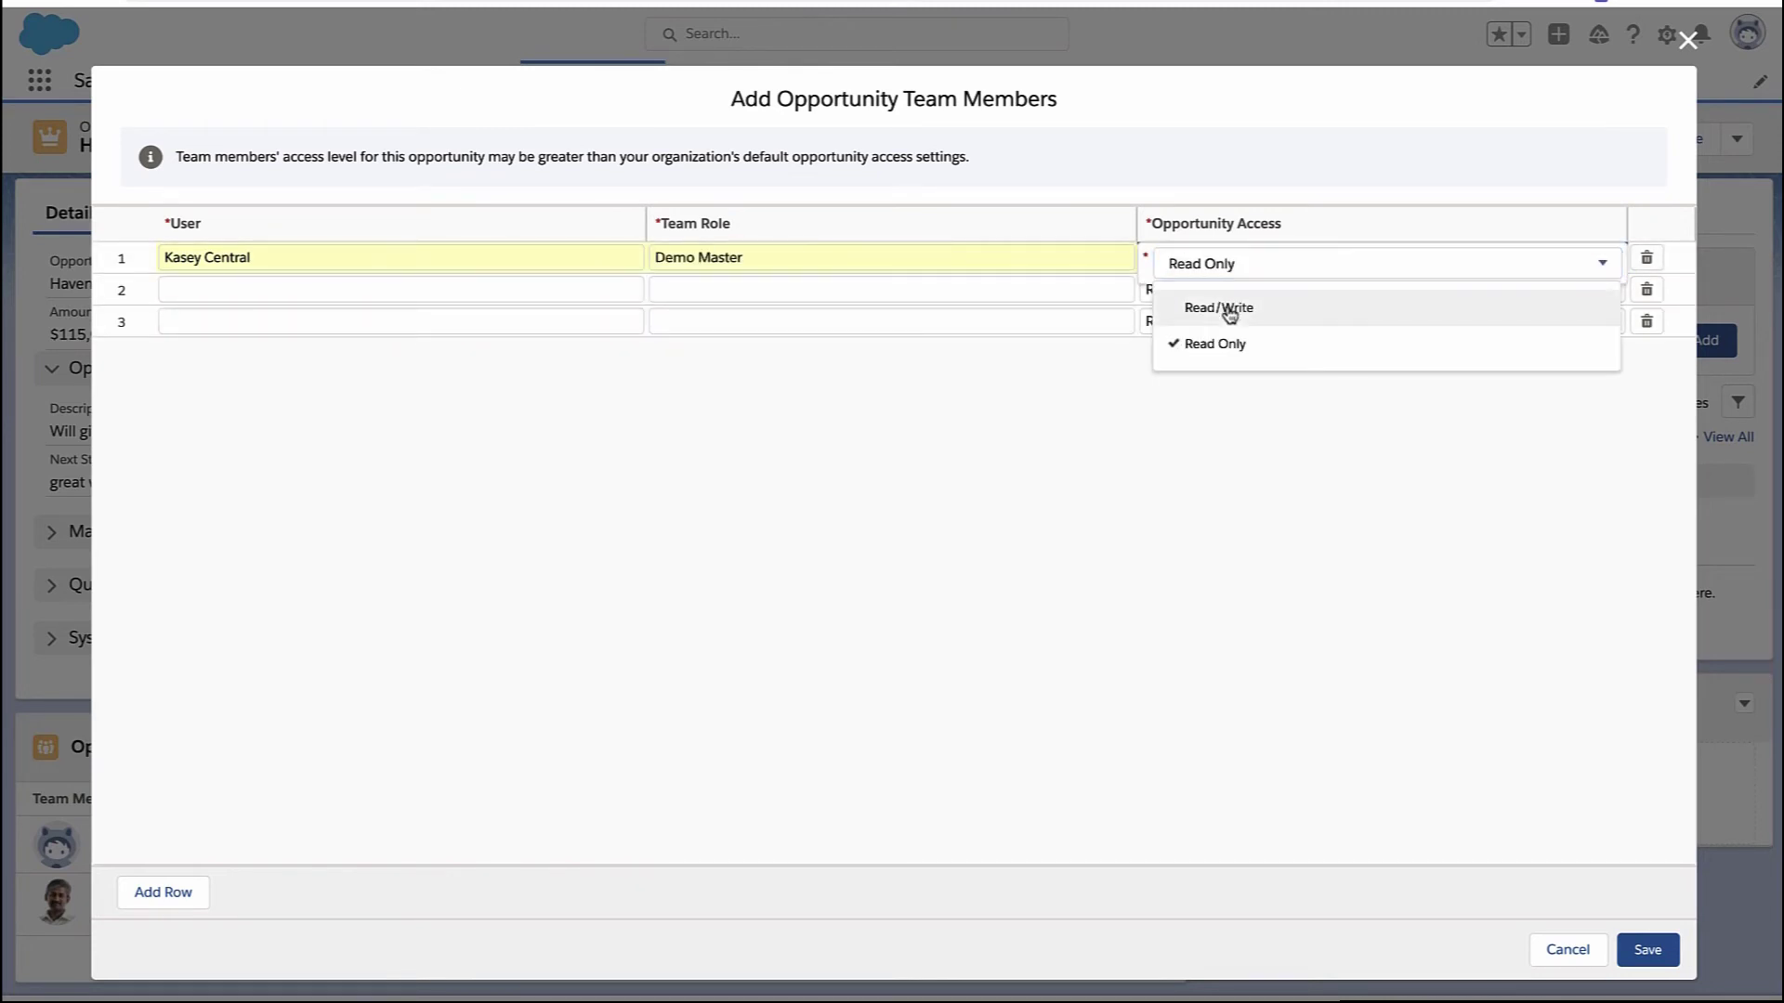
click(1223, 347)
click(1652, 957)
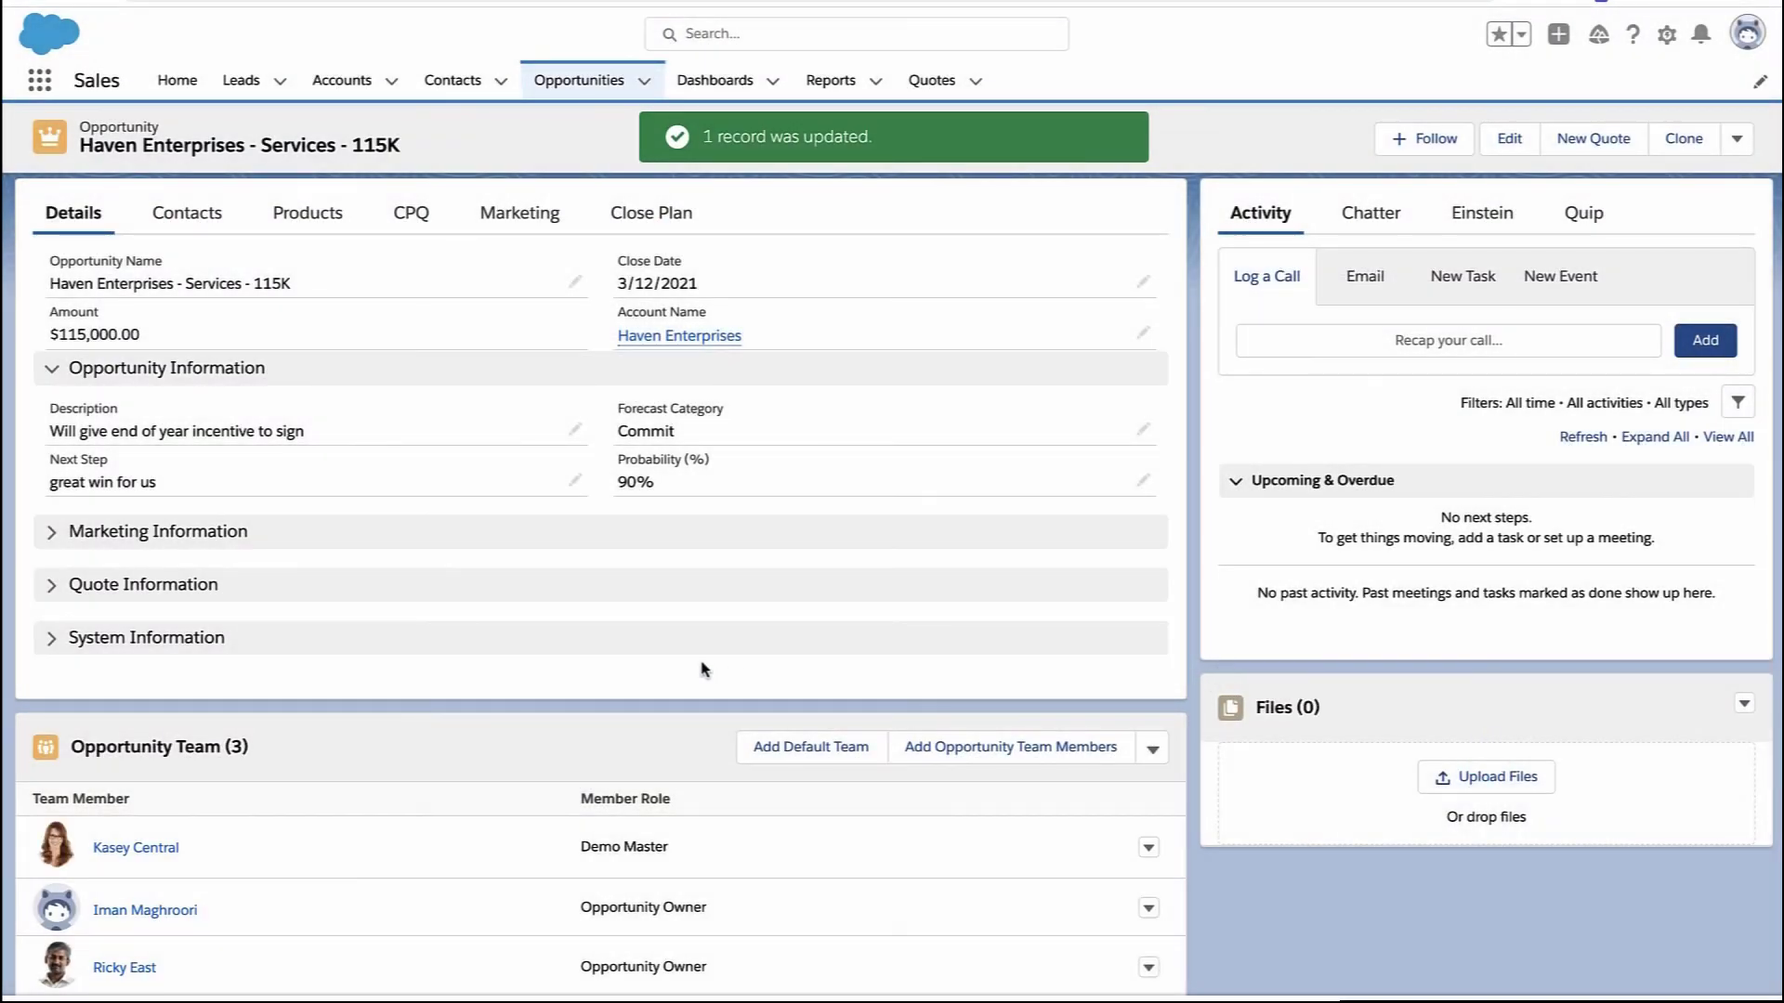
scroll(703, 669, down, 1)
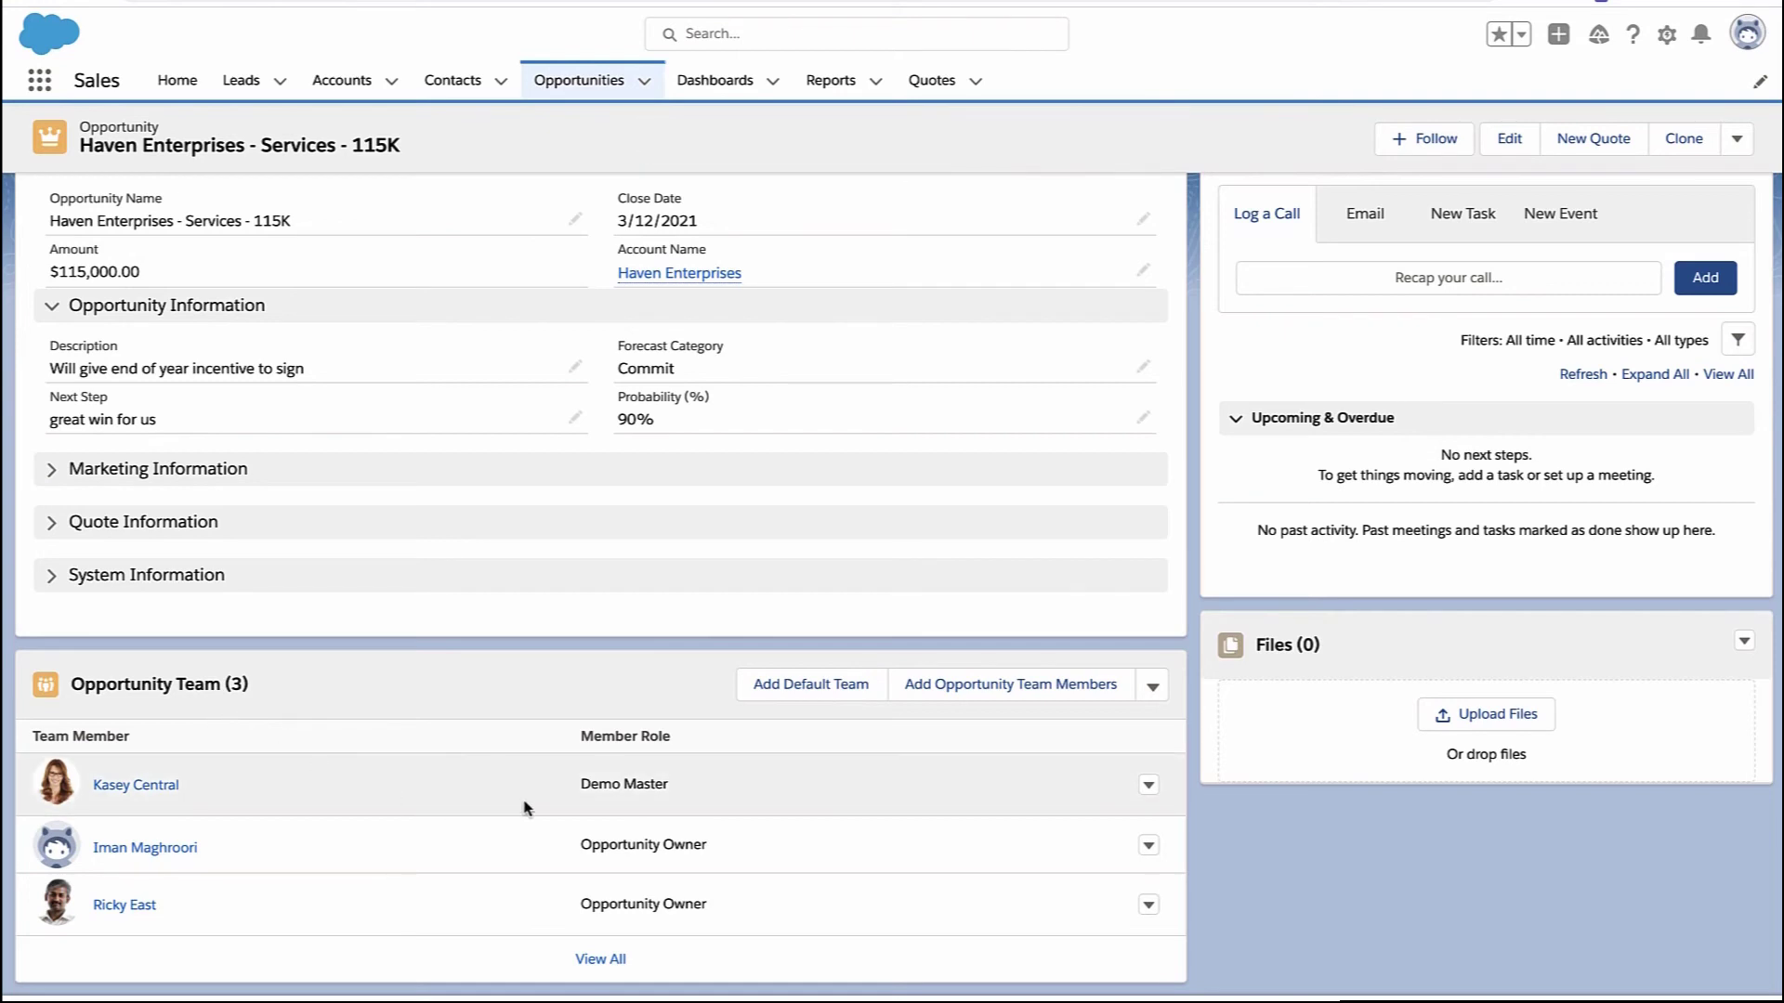
click(1153, 688)
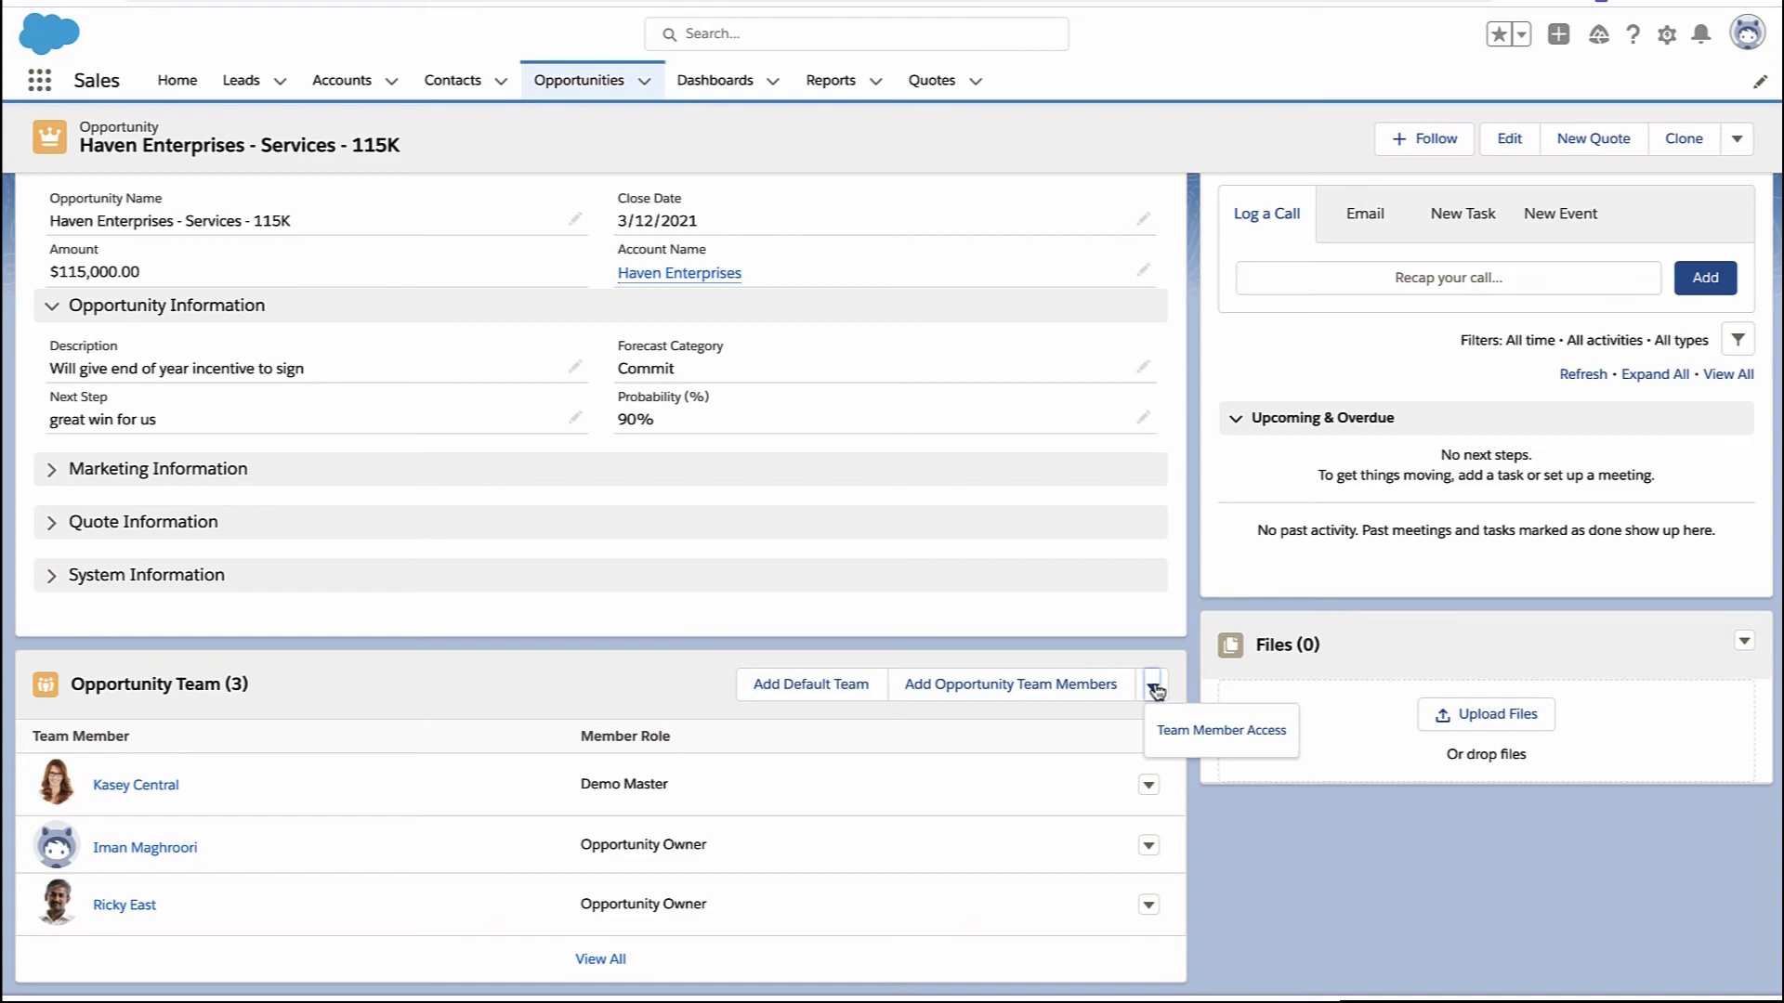
click(1168, 723)
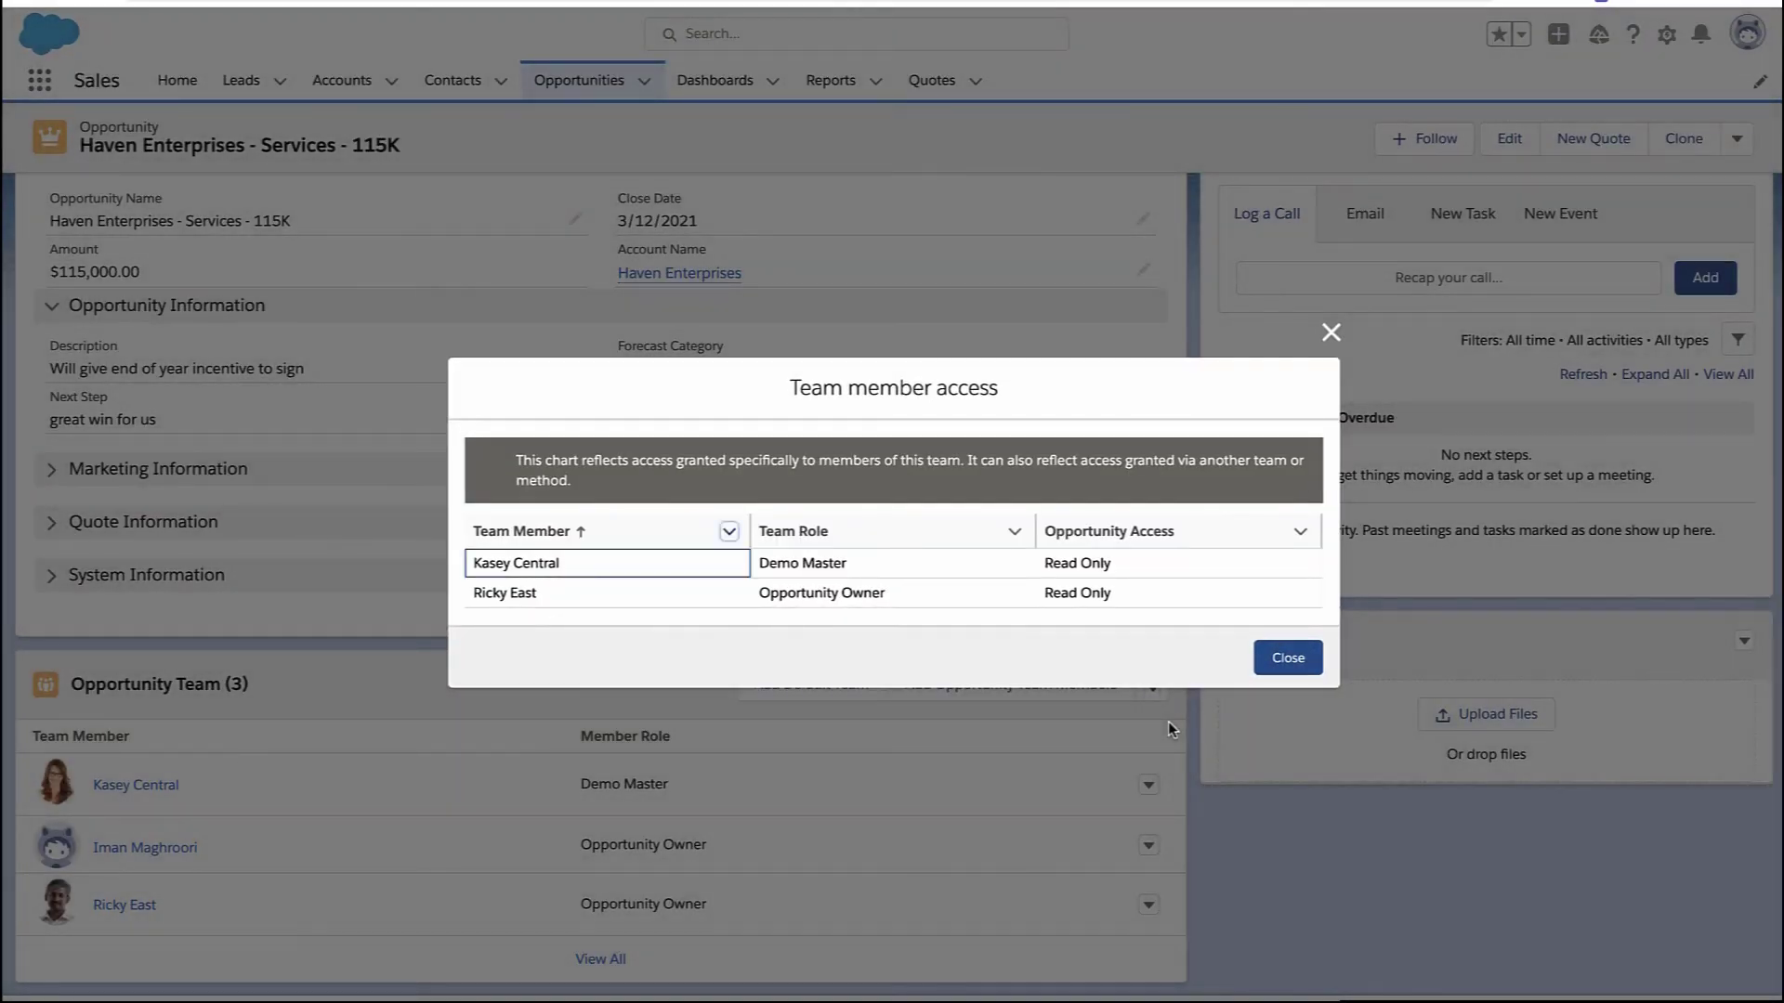
click(1287, 662)
click(1150, 788)
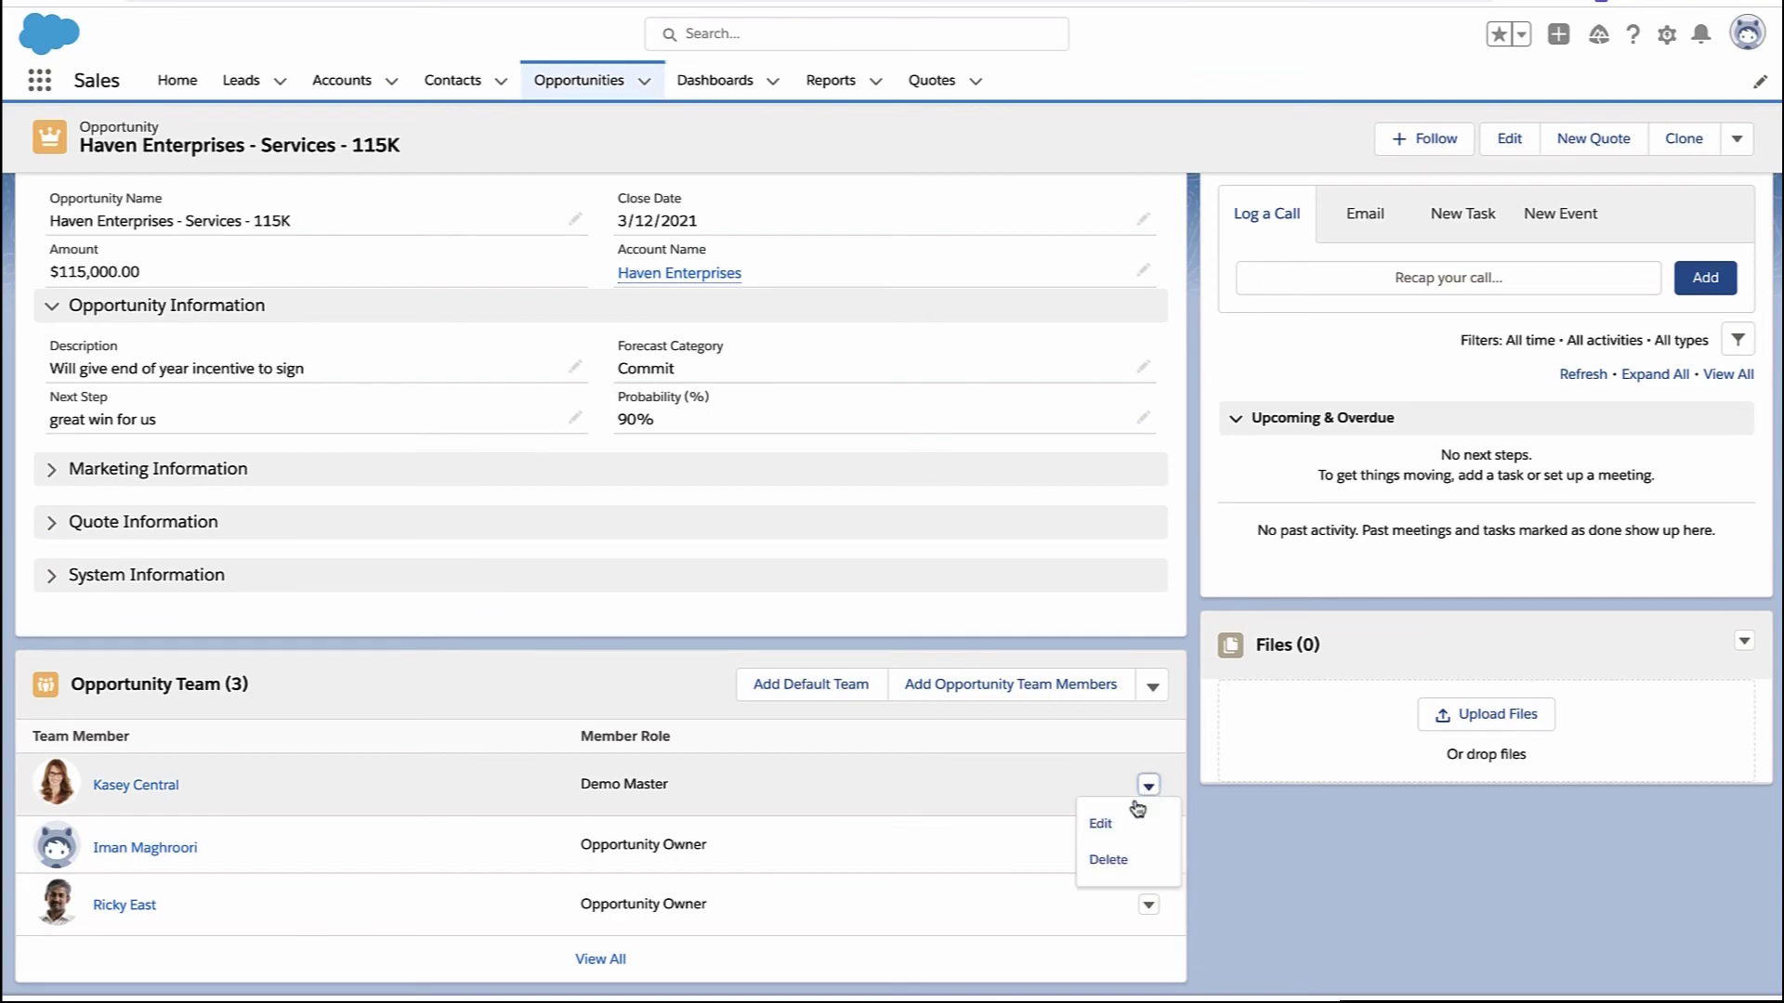
click(1119, 823)
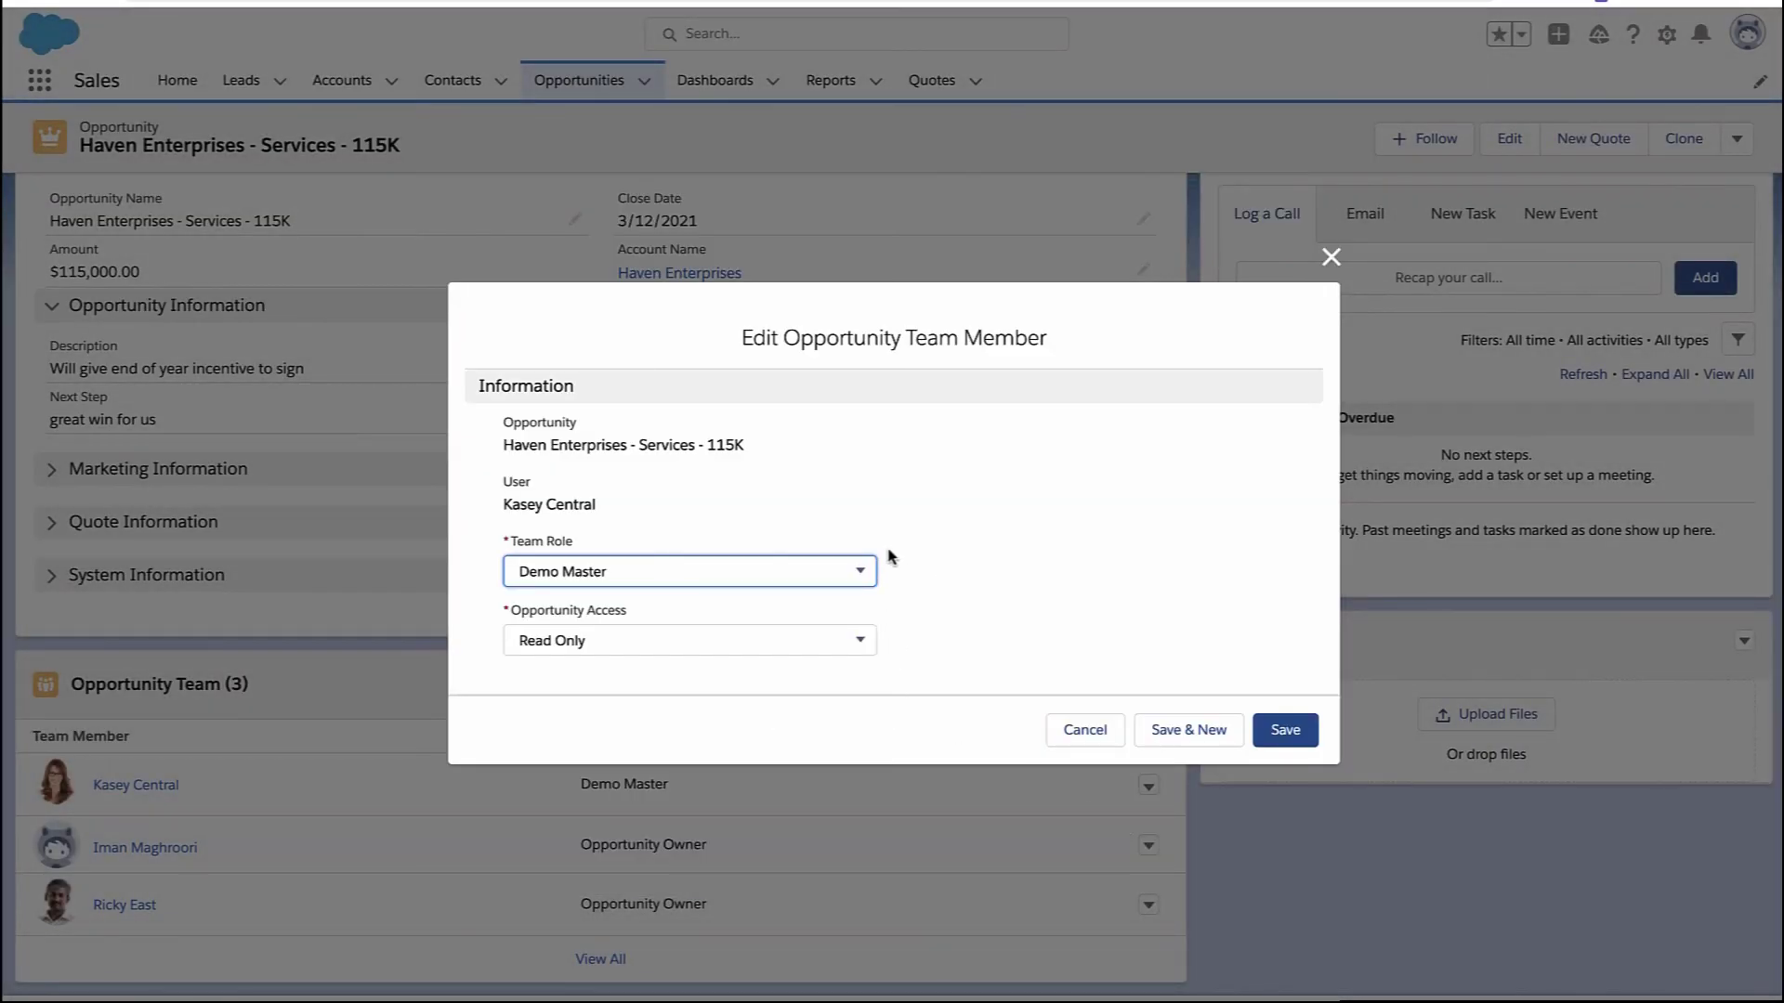
click(1076, 729)
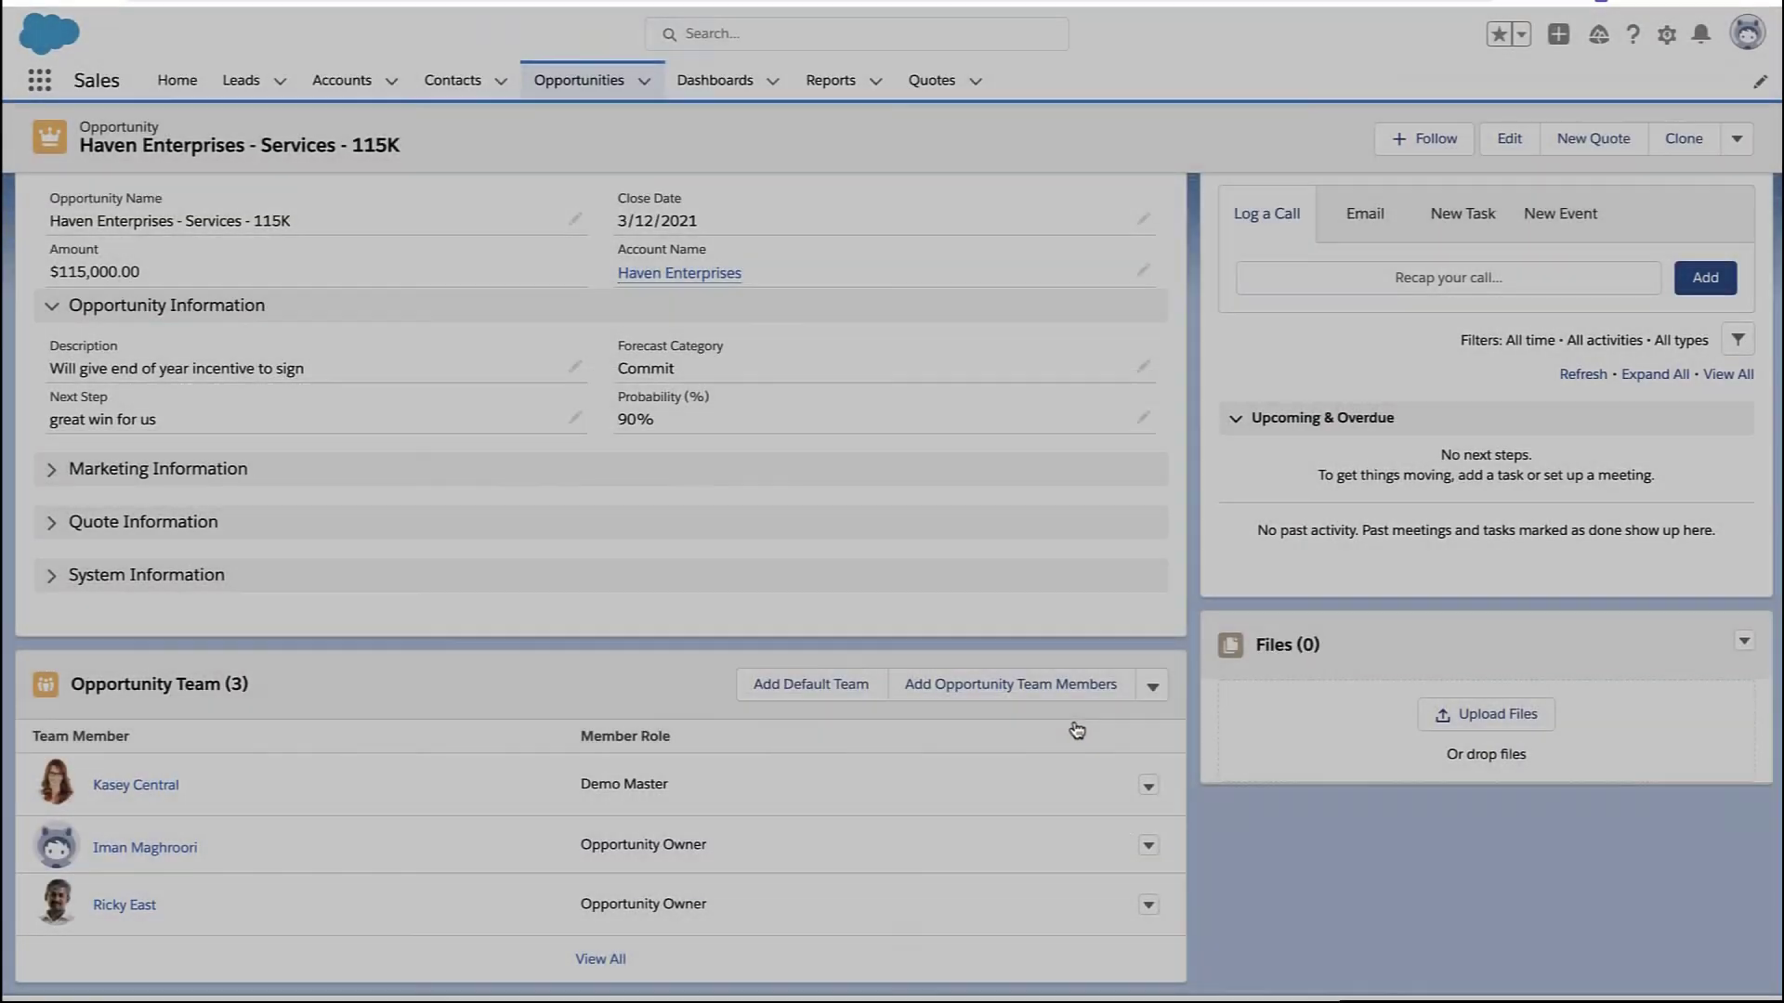